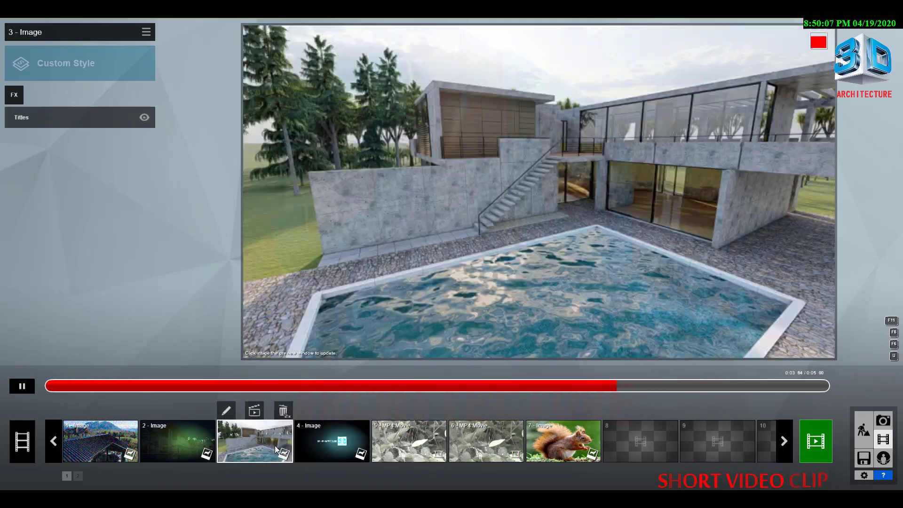
Step: Preview the existing image clips 1 to 4 and the MP4 movie in clip 5 of the movie timeline
{"action": "left_click", "coordinate": [22, 442]}
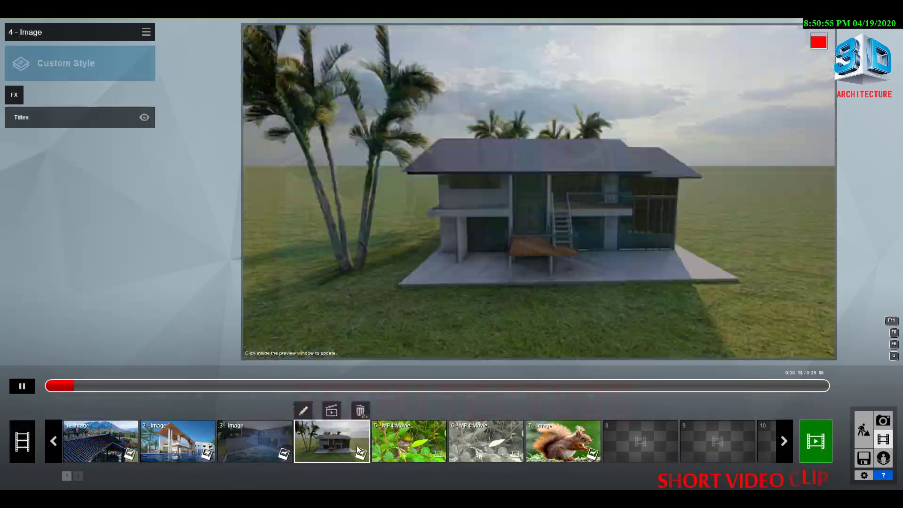
{"action": "left_click", "coordinate": [480, 445]}
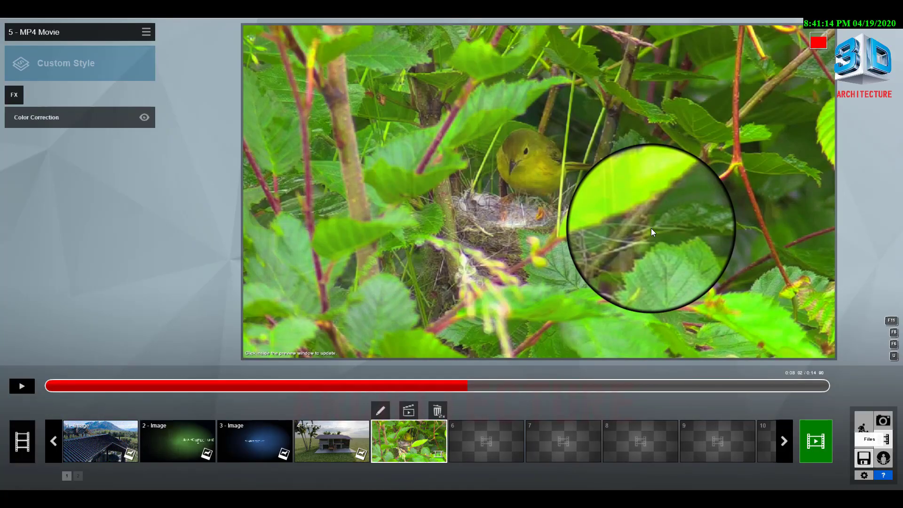
{"action": "left_click", "coordinate": [495, 439]}
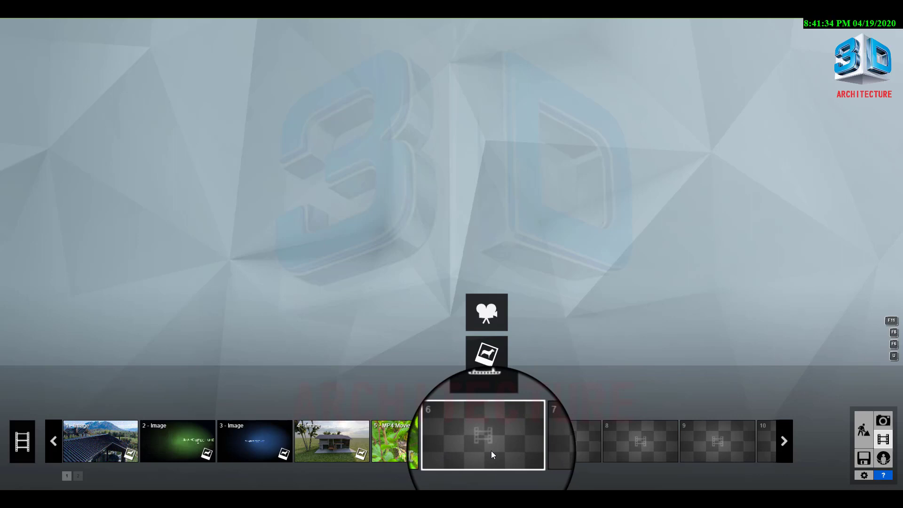
{"action": "left_click", "coordinate": [407, 445]}
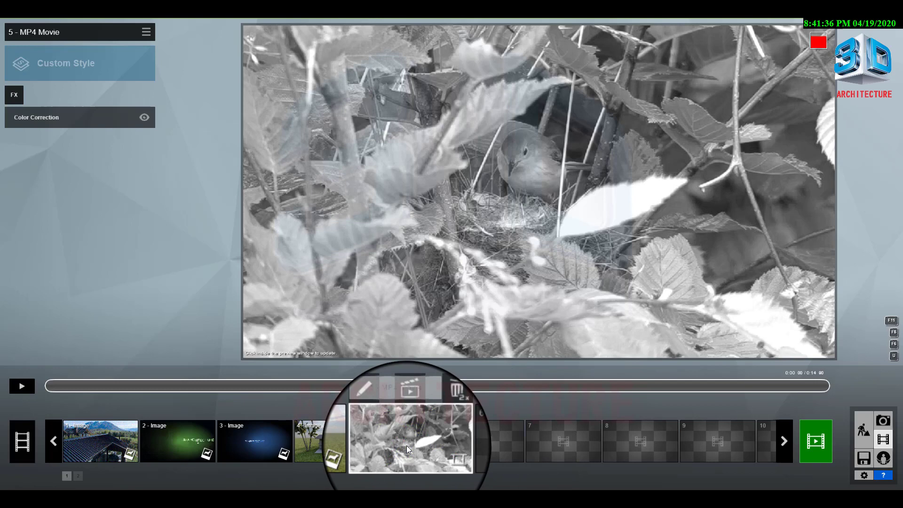
{"action": "left_click", "coordinate": [338, 444]}
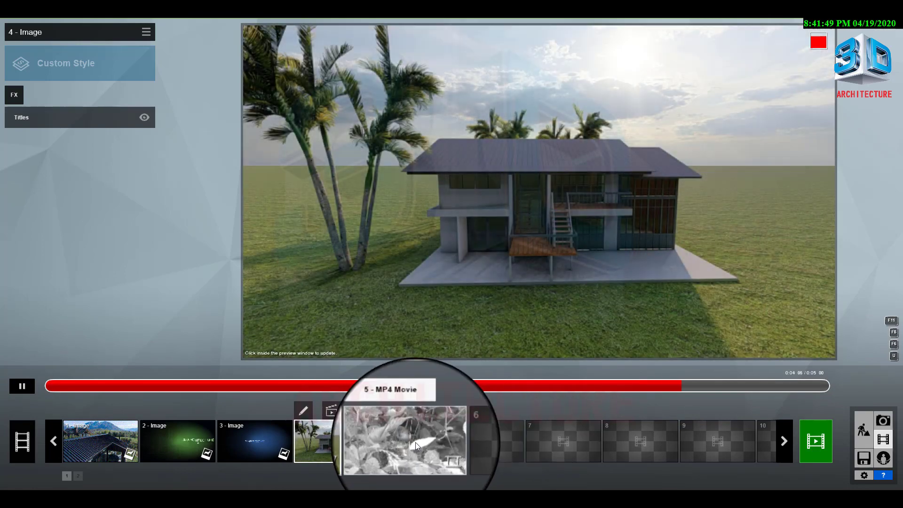
{"action": "left_click", "coordinate": [416, 442]}
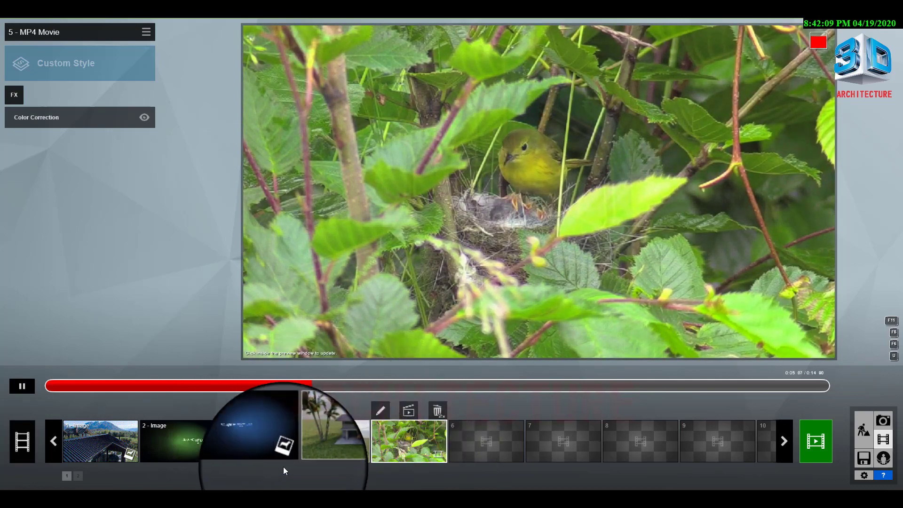
{"action": "left_click", "coordinate": [257, 452]}
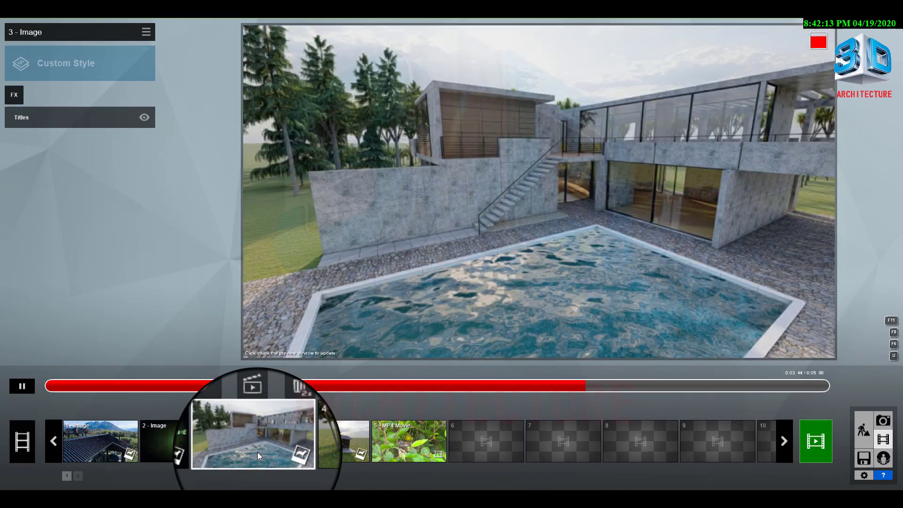
{"action": "left_click", "coordinate": [171, 437]}
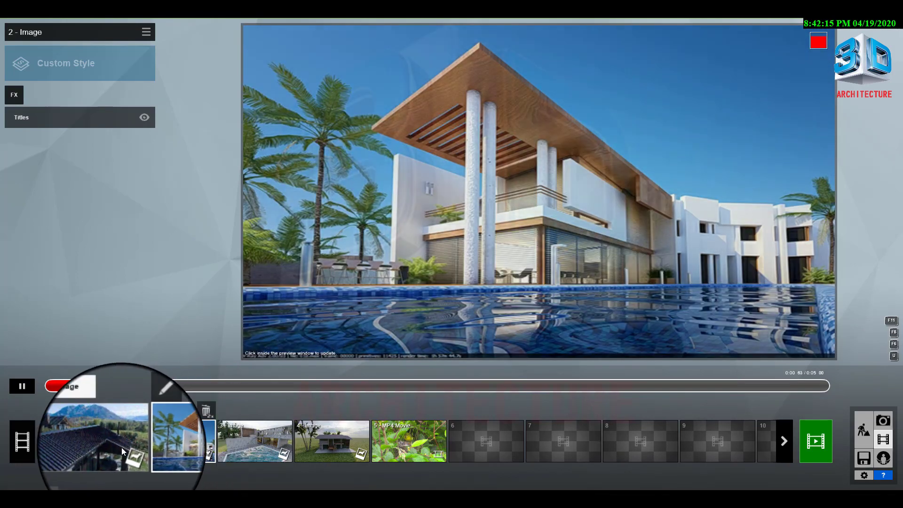
{"action": "left_click", "coordinate": [117, 447]}
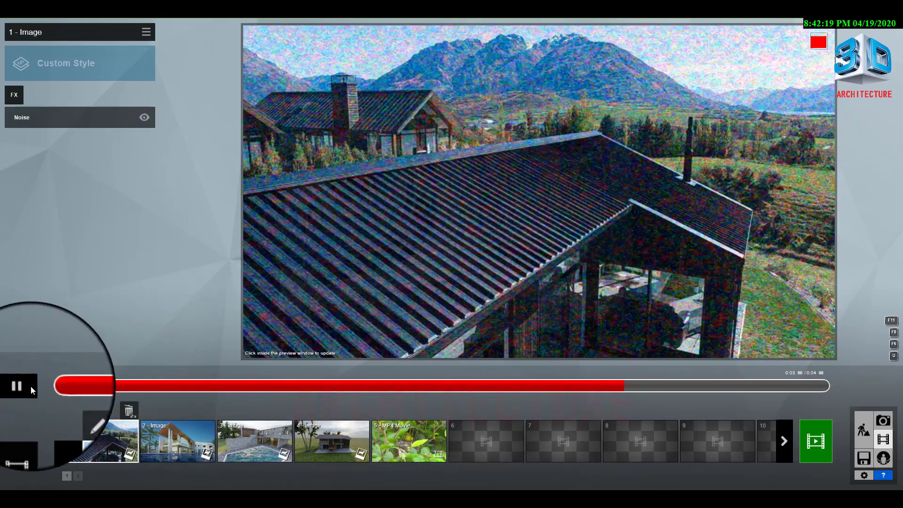
{"action": "left_click", "coordinate": [29, 385]}
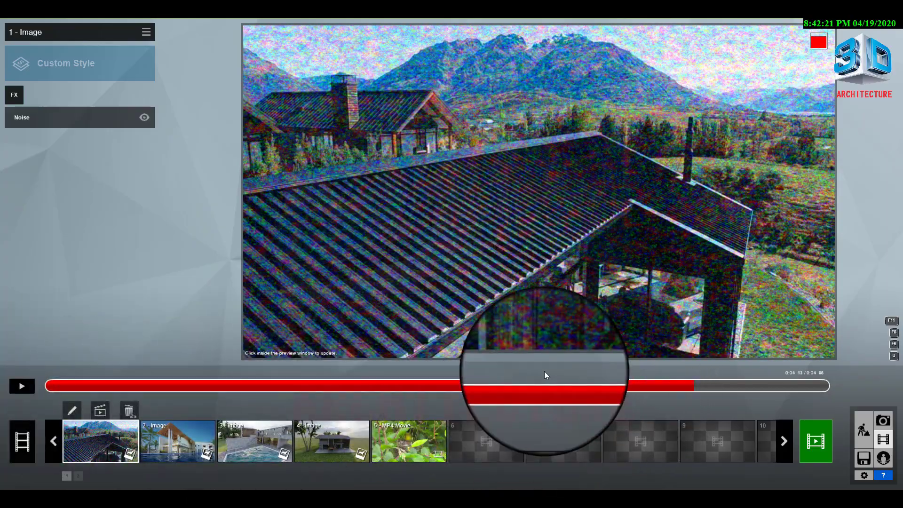
{"action": "left_click", "coordinate": [408, 442]}
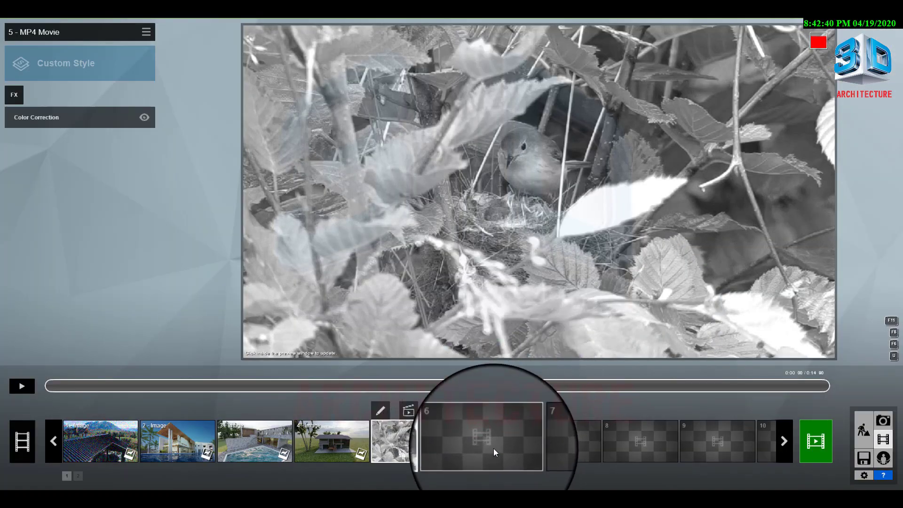
Step: Load the Bird Feeding Hatchlings MP4 from the 3d model folder as a movie-from-file clip in empty slot 6
{"action": "left_click", "coordinate": [493, 447]}
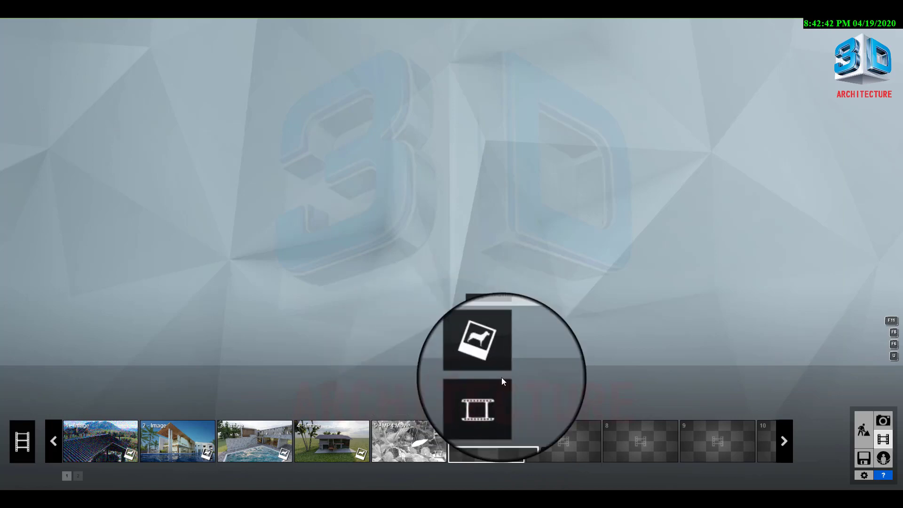
{"action": "left_click", "coordinate": [486, 396]}
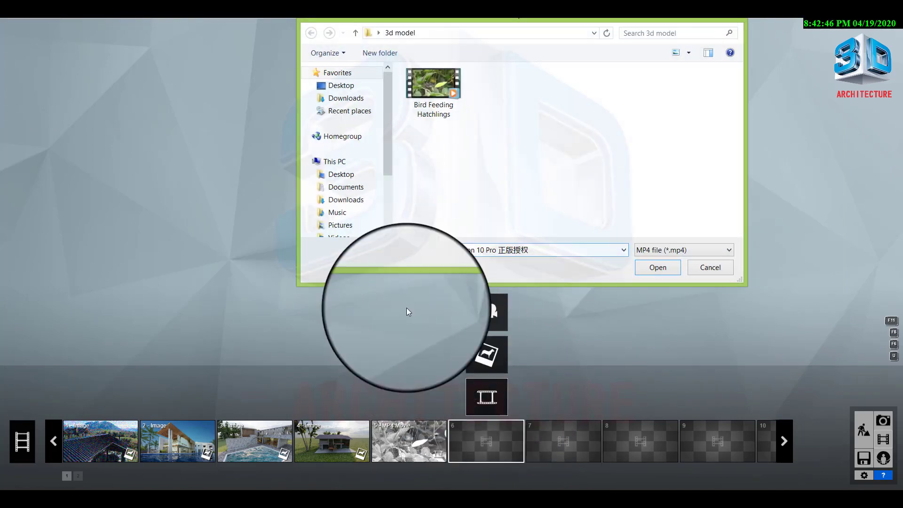
{"action": "left_click", "coordinate": [433, 86]}
{"action": "left_click", "coordinate": [667, 266]}
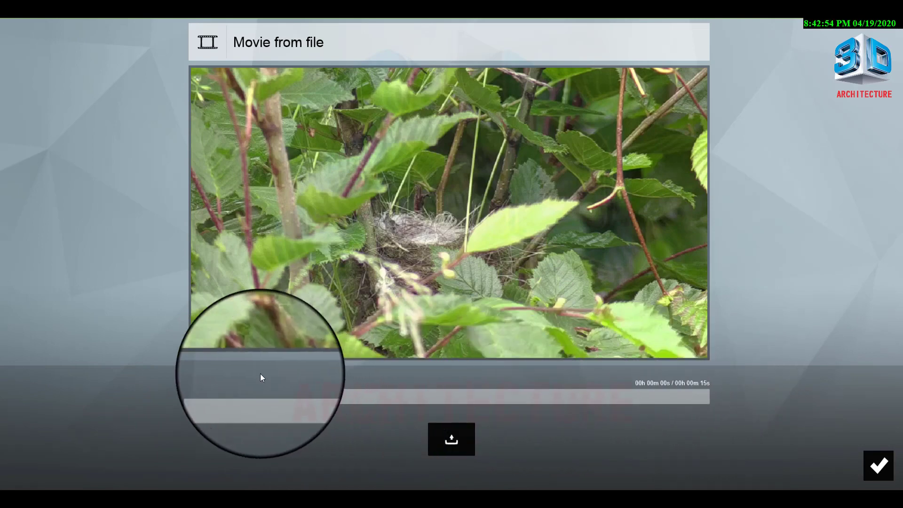
Step: Play the loaded bird movie, check the option for loading another file, and accept it as clip 6
{"action": "left_click", "coordinate": [199, 398]}
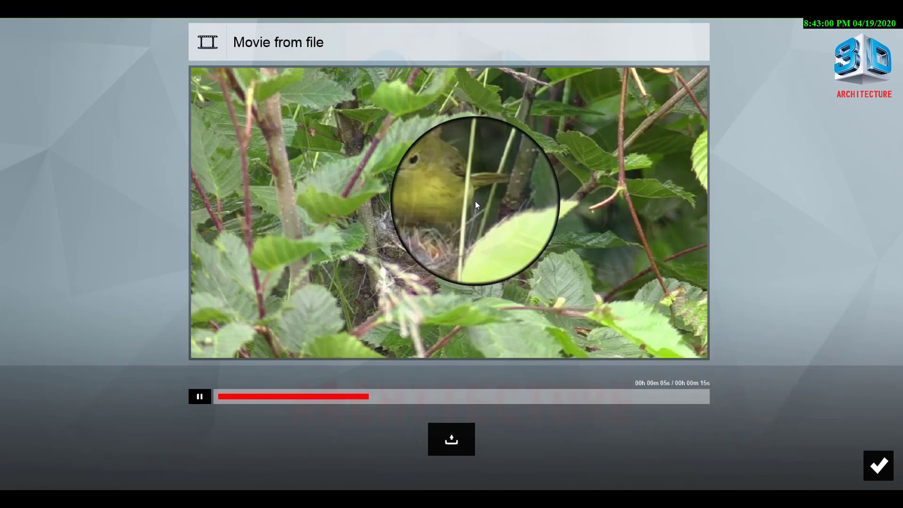
{"action": "left_click", "coordinate": [454, 441]}
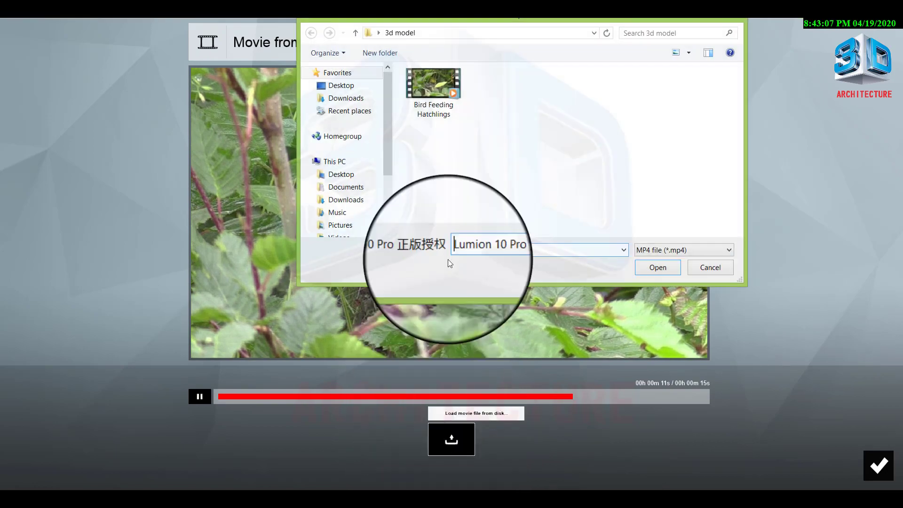
{"action": "left_click", "coordinate": [717, 270]}
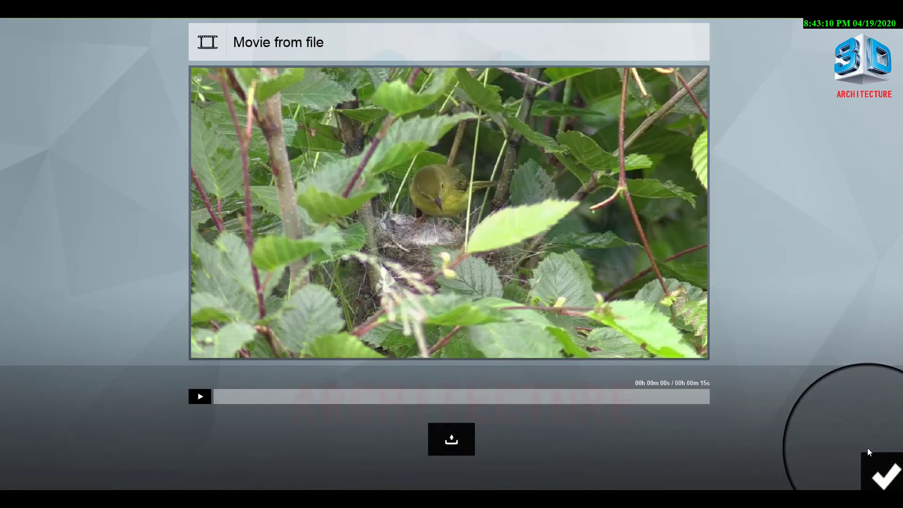
{"action": "left_click", "coordinate": [880, 466]}
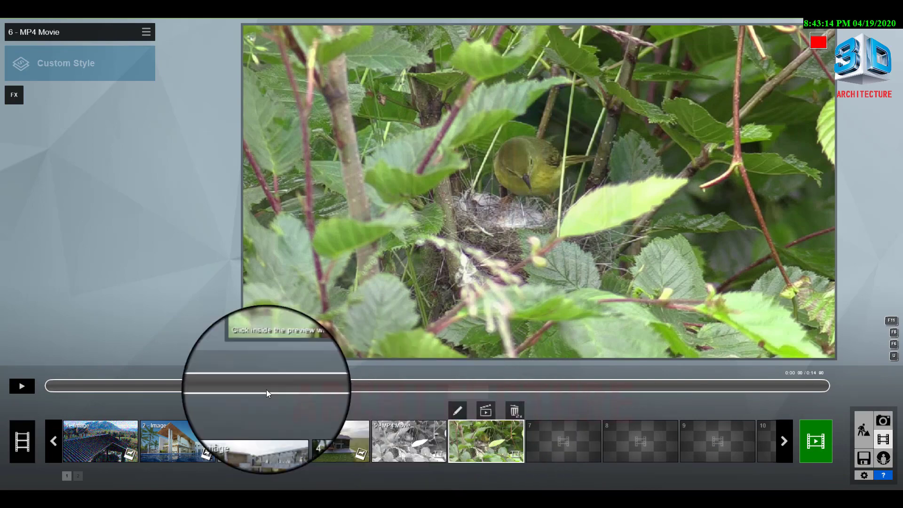
Step: Play clip 6 and examine its render options and movie source settings without changing them
{"action": "left_click", "coordinate": [37, 382]}
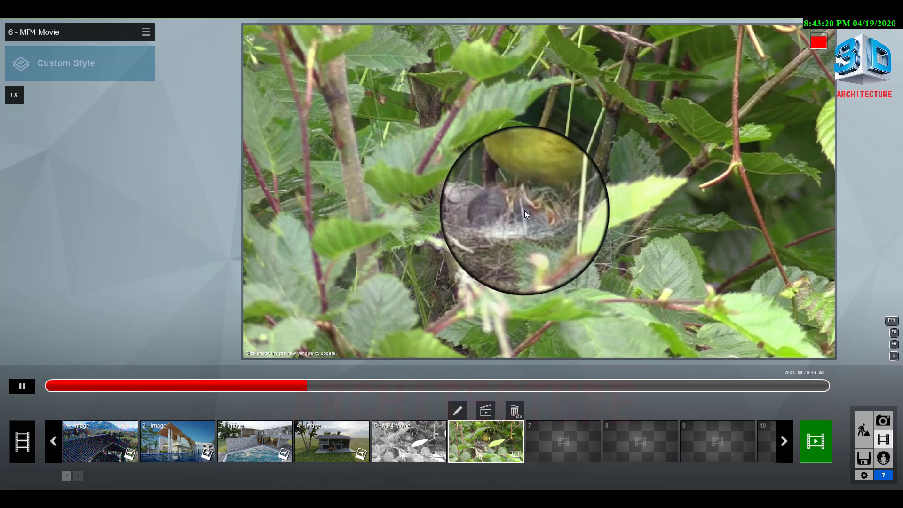
{"action": "left_click", "coordinate": [484, 412]}
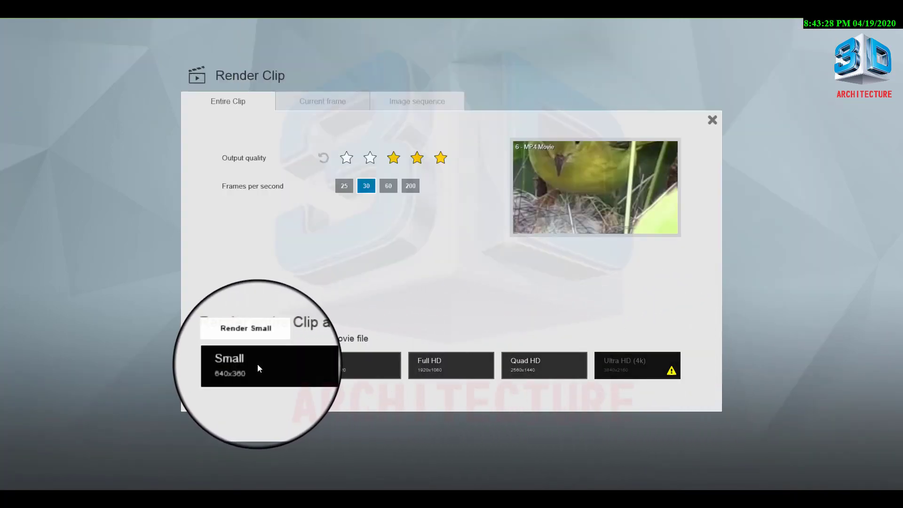
{"action": "left_click", "coordinate": [713, 120]}
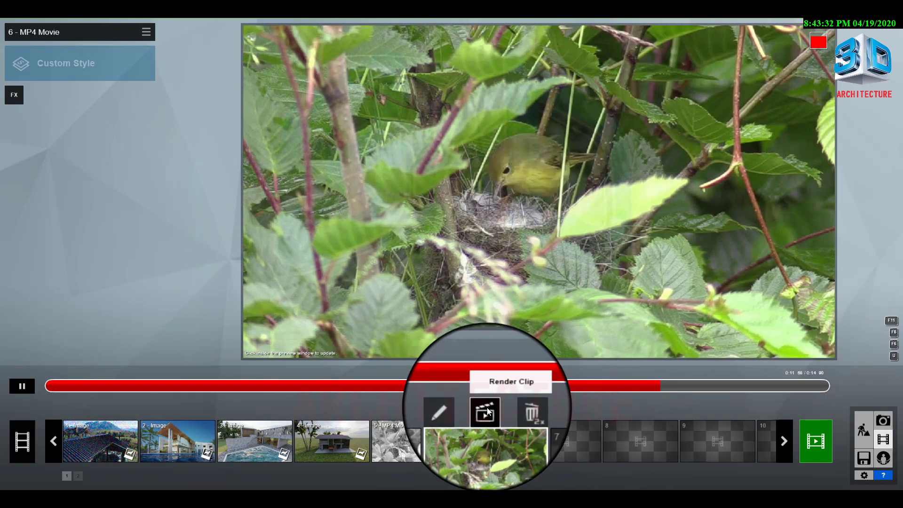
{"action": "left_click", "coordinate": [467, 408]}
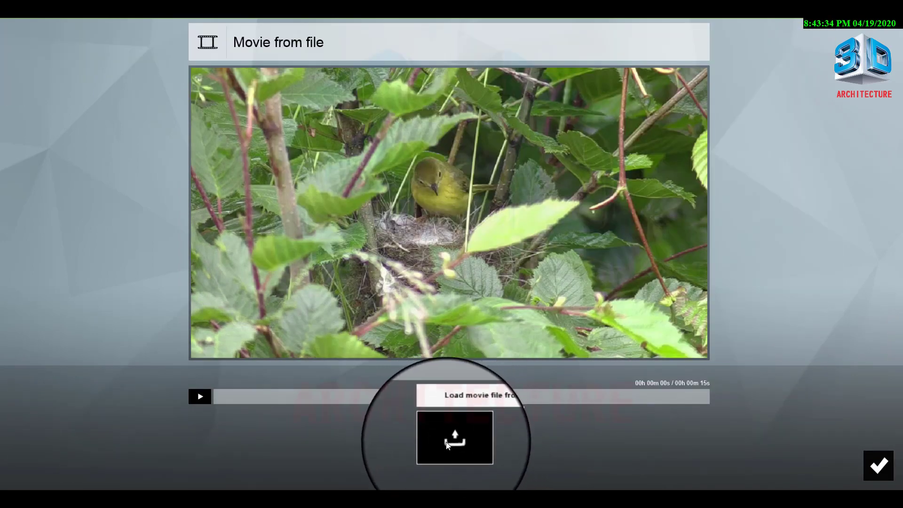
{"action": "left_click", "coordinate": [877, 466]}
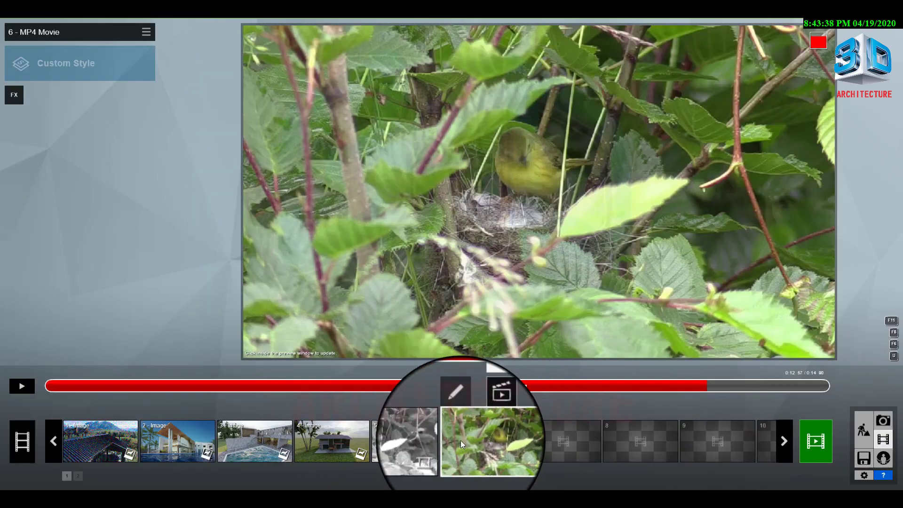
Step: Examine the Camera, Artistic 1 and Artistic 2 effects available for clip 6 without adding one
{"action": "left_click", "coordinate": [15, 95]}
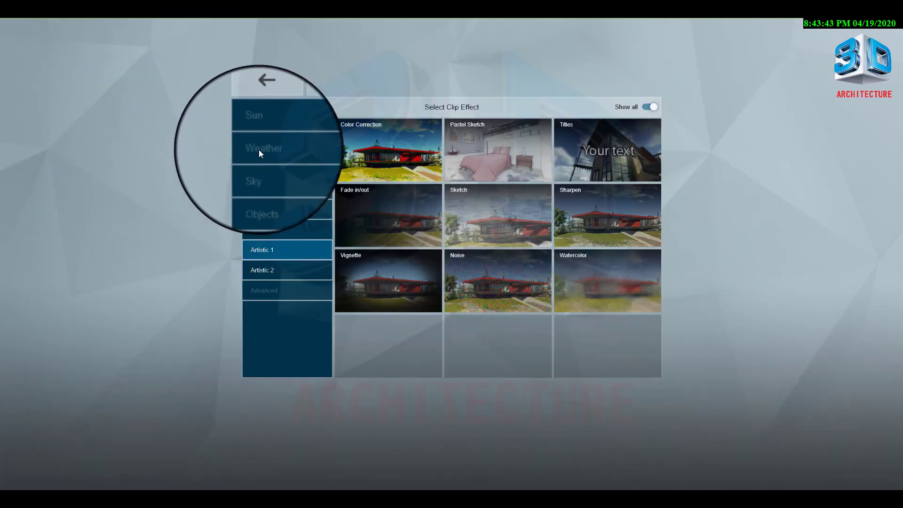
{"action": "left_click", "coordinate": [264, 211]}
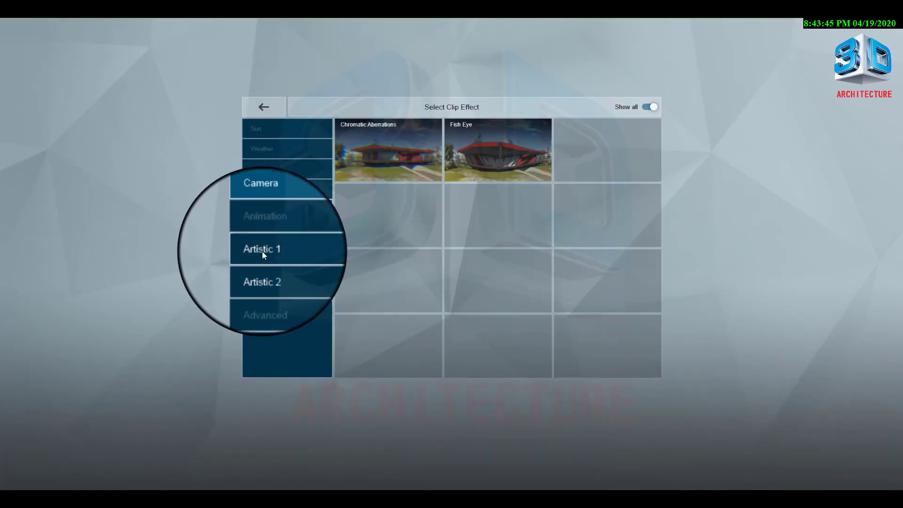
{"action": "left_click", "coordinate": [261, 252]}
{"action": "left_click", "coordinate": [263, 269]}
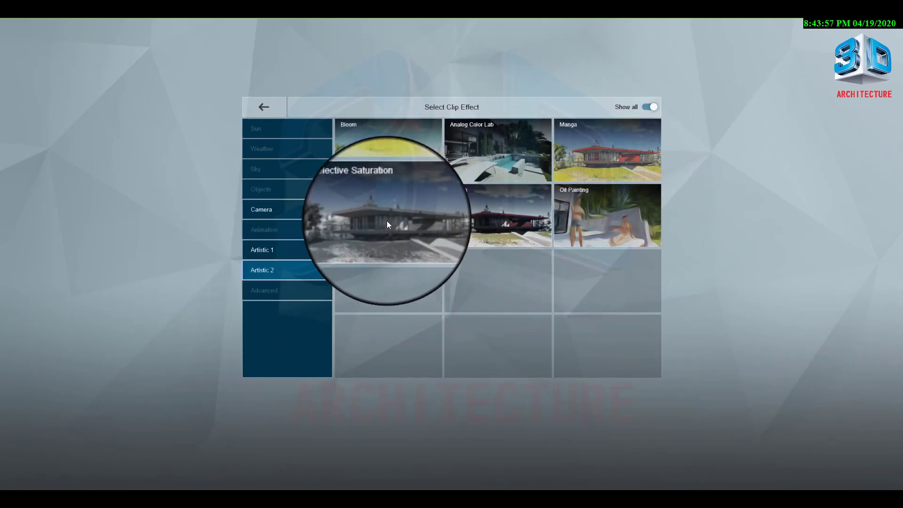
{"action": "left_click", "coordinate": [263, 107]}
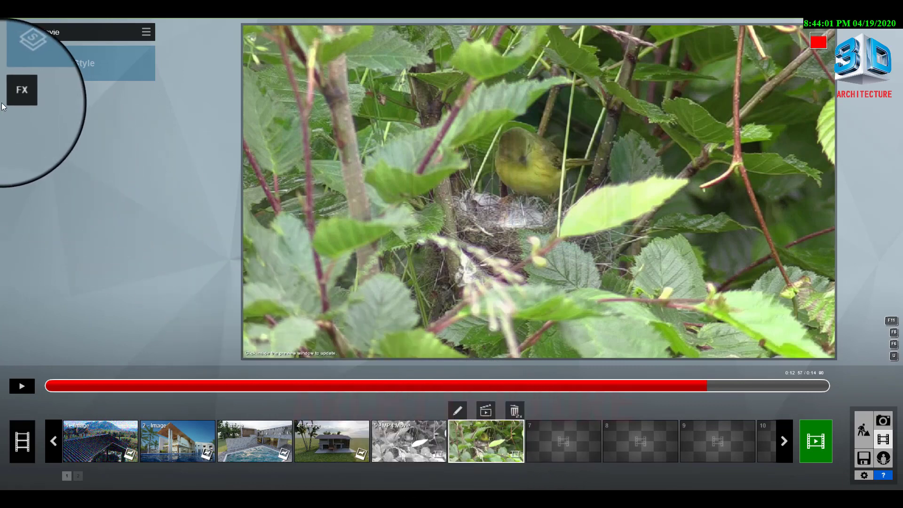
Step: Load the squirrel picture from the 3d model folder as an image-from-file clip in empty slot 7
{"action": "left_click", "coordinate": [557, 449]}
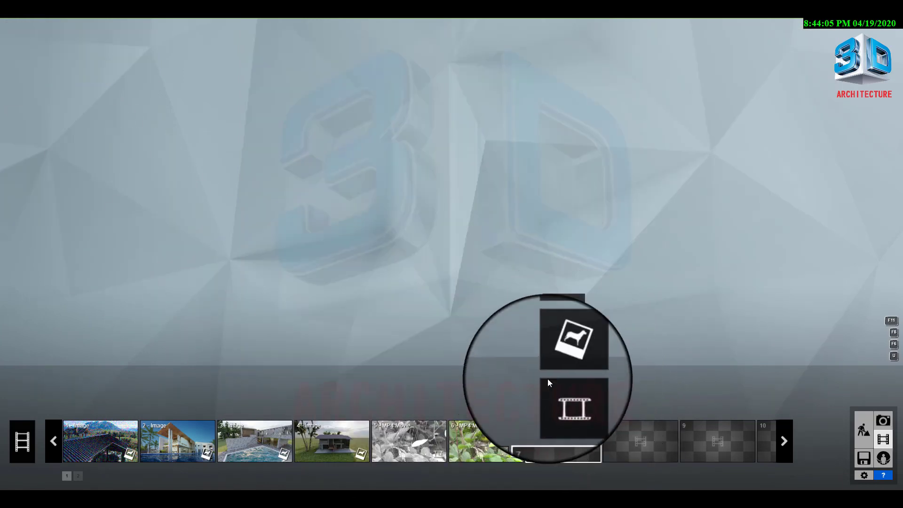
{"action": "left_click", "coordinate": [562, 361]}
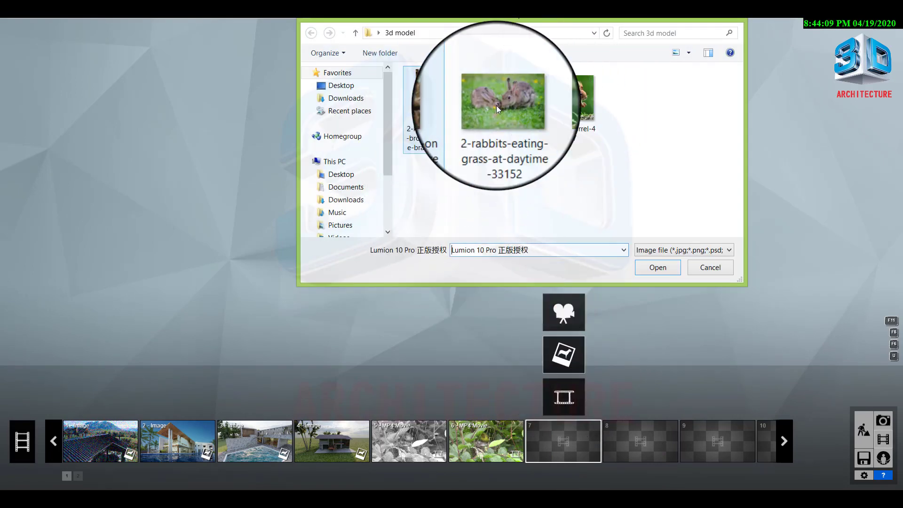
{"action": "left_click", "coordinate": [659, 265]}
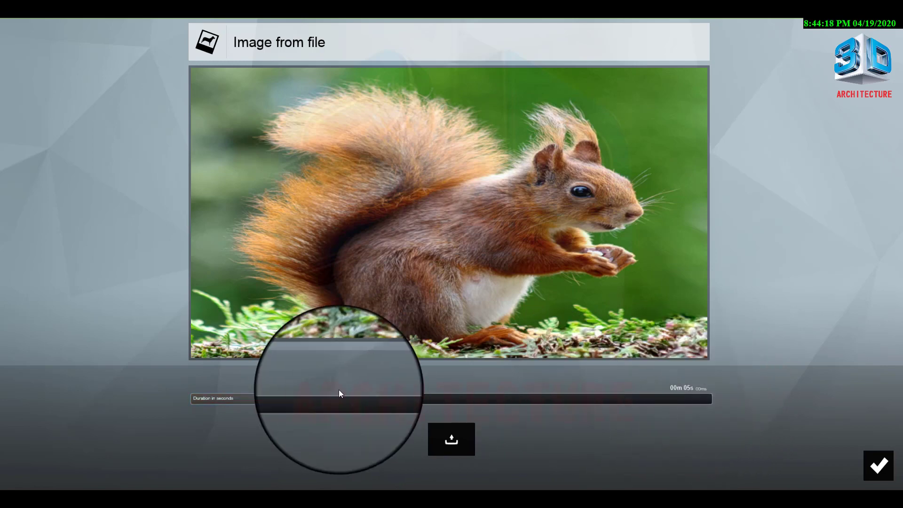
Step: Set the squirrel image's duration to about 4.5 seconds and accept it as clip 7
{"action": "left_click_drag", "start_coordinate": [278, 400], "coordinate": [209, 410]}
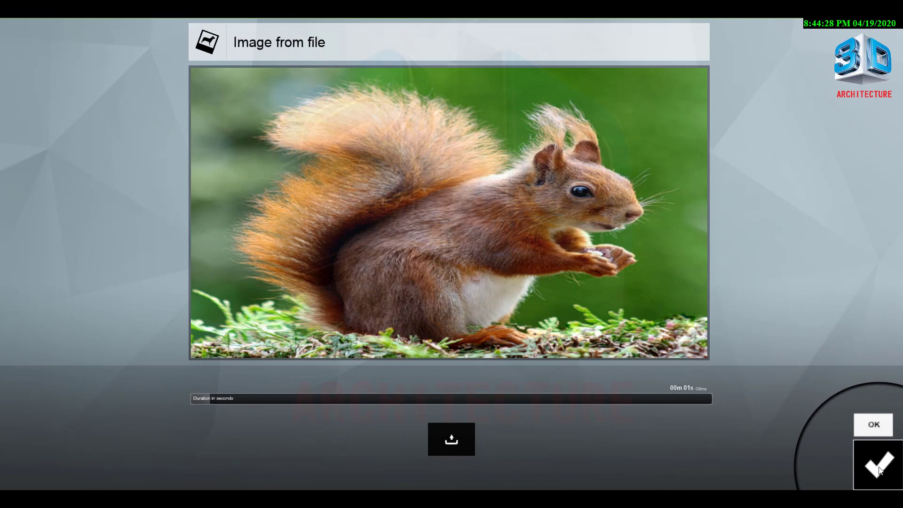
{"action": "left_click_drag", "start_coordinate": [210, 399], "coordinate": [269, 401]}
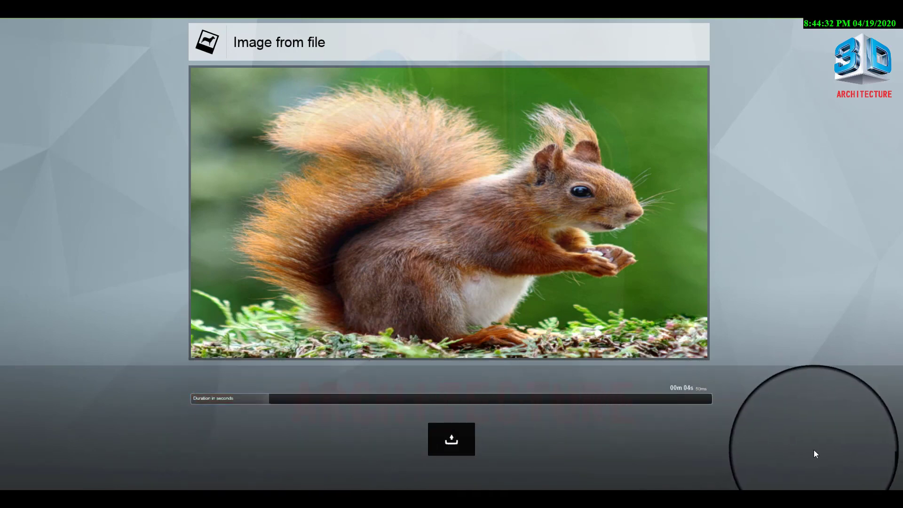
{"action": "left_click", "coordinate": [878, 467]}
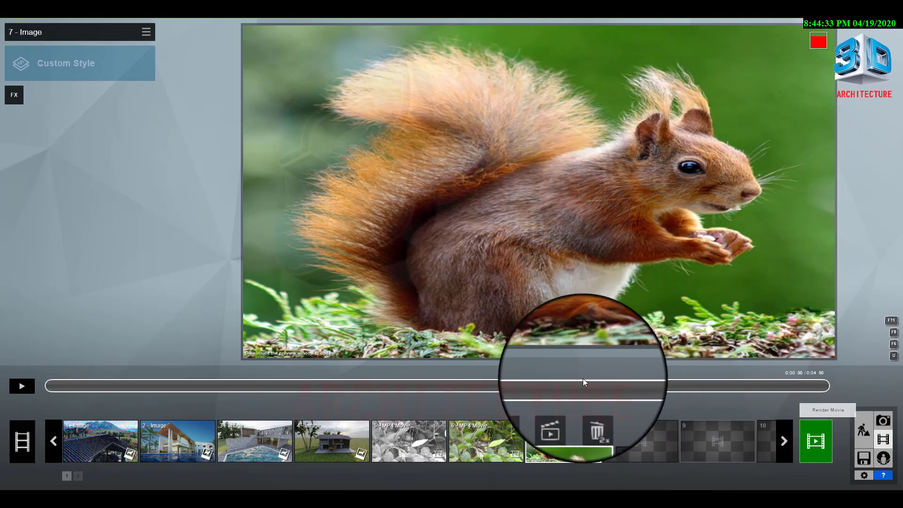
Step: Preview the squirrel image in clip 7 and the titled image in clip 2
{"action": "left_click", "coordinate": [16, 383]}
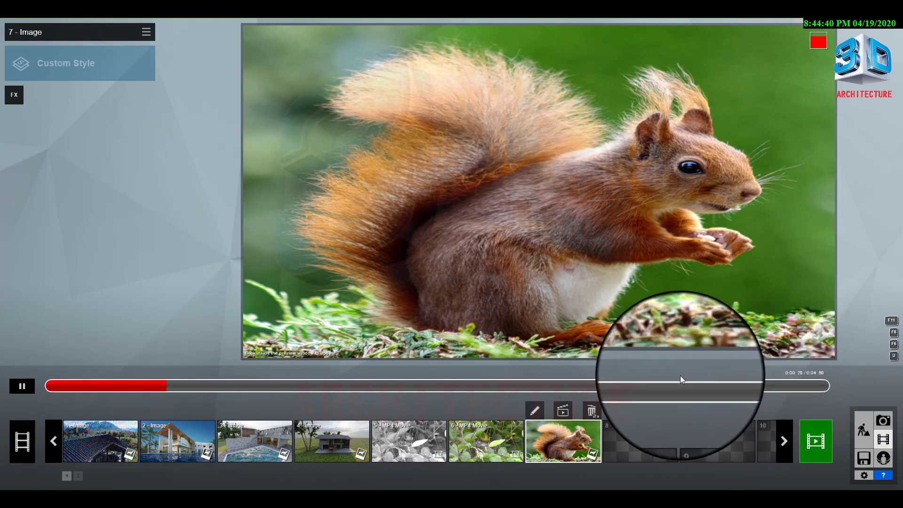
{"action": "left_click", "coordinate": [179, 433]}
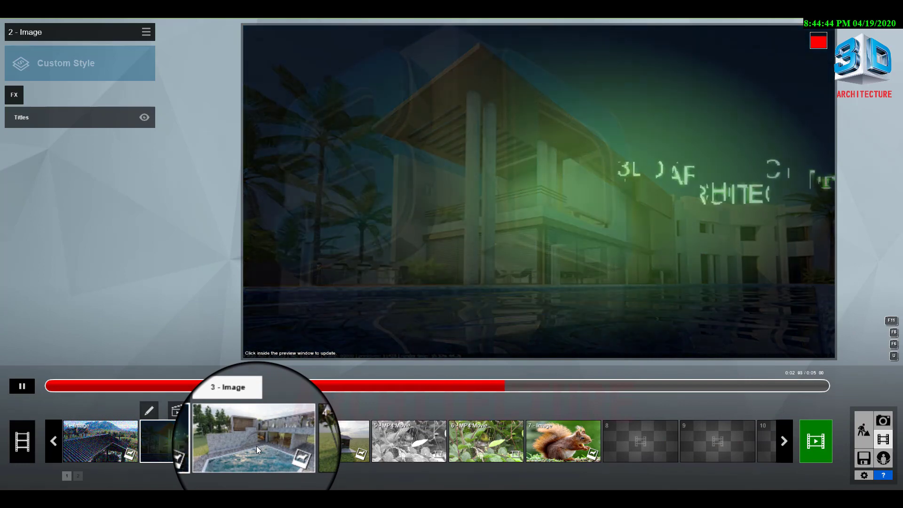
Step: Preview image clips 3 and 4 and MP4 movie clips 5 and 6 in sequence
{"action": "left_click", "coordinate": [255, 446]}
{"action": "left_click", "coordinate": [343, 444]}
{"action": "left_click", "coordinate": [408, 442]}
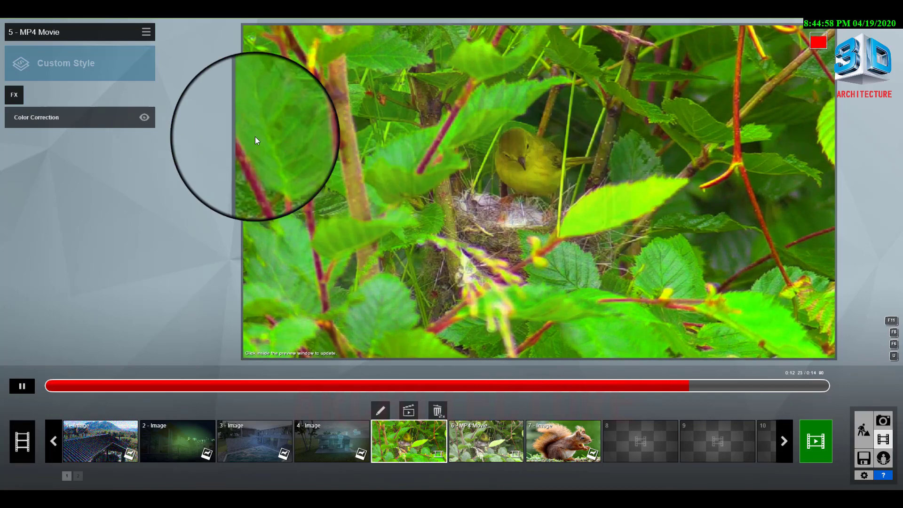
{"action": "left_click", "coordinate": [487, 442]}
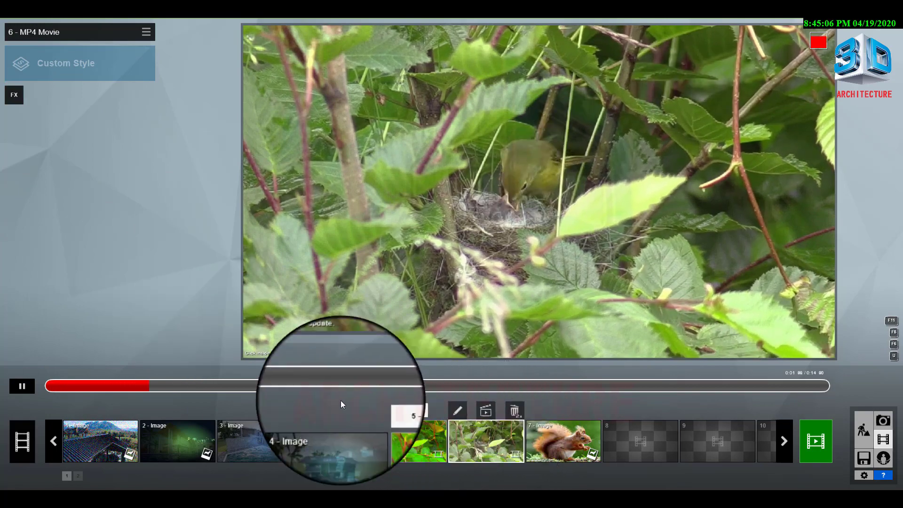
Step: Add Color Correction to MP4 clip 6 and create Temperature and Contrast keyframes near the start of the clip
{"action": "left_click", "coordinate": [22, 386]}
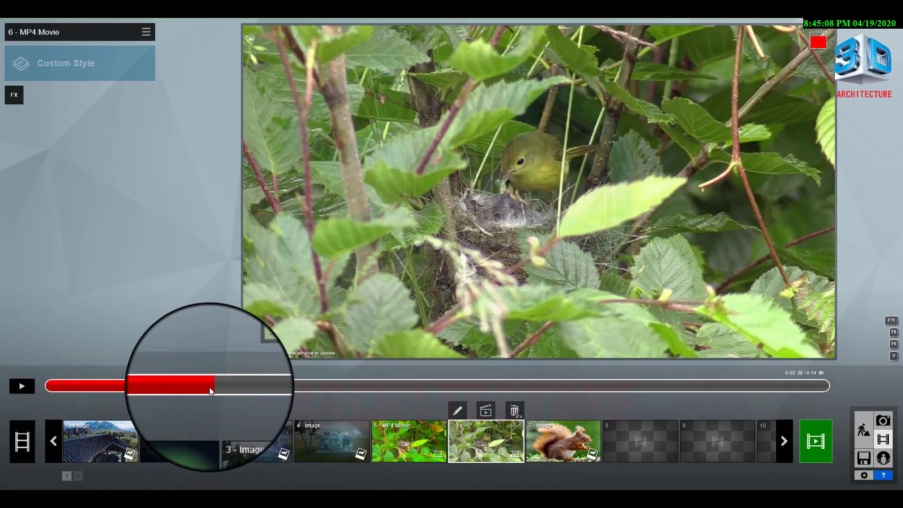
{"action": "left_click_drag", "start_coordinate": [210, 387], "coordinate": [55, 393]}
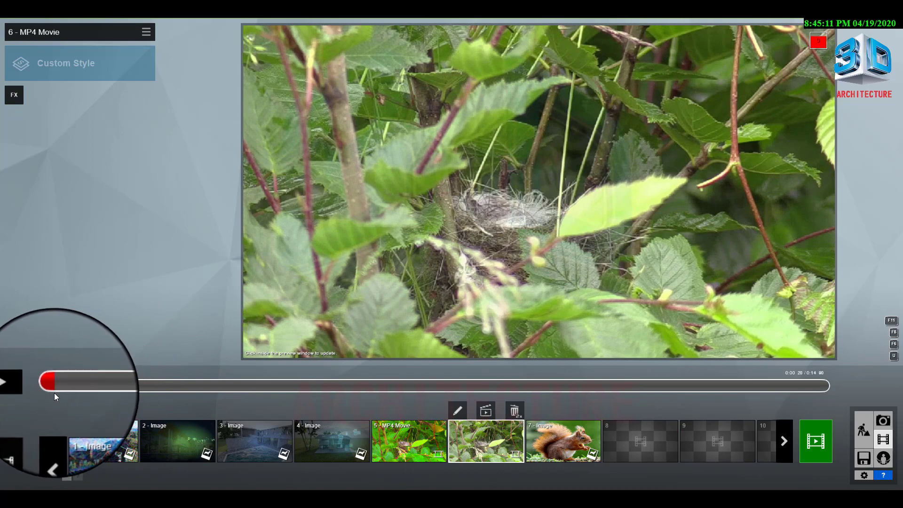
{"action": "left_click", "coordinate": [14, 99]}
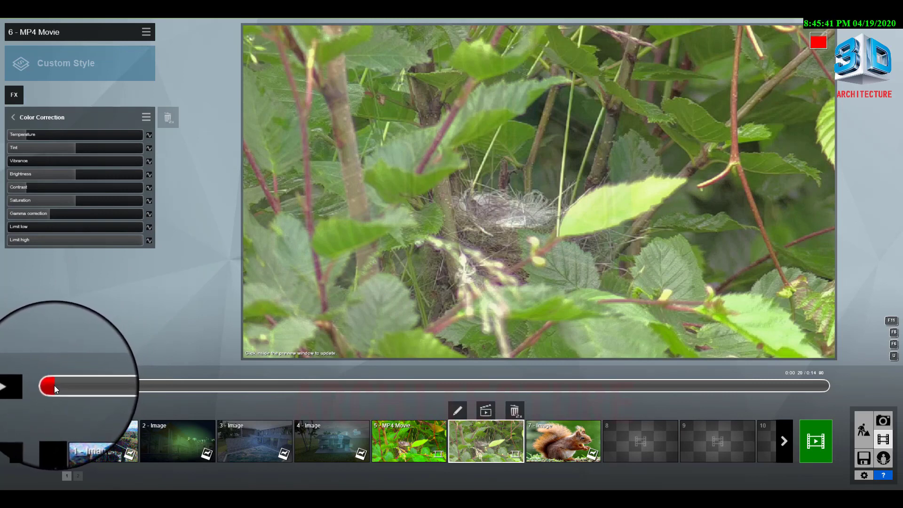
{"action": "left_click", "coordinate": [149, 134]}
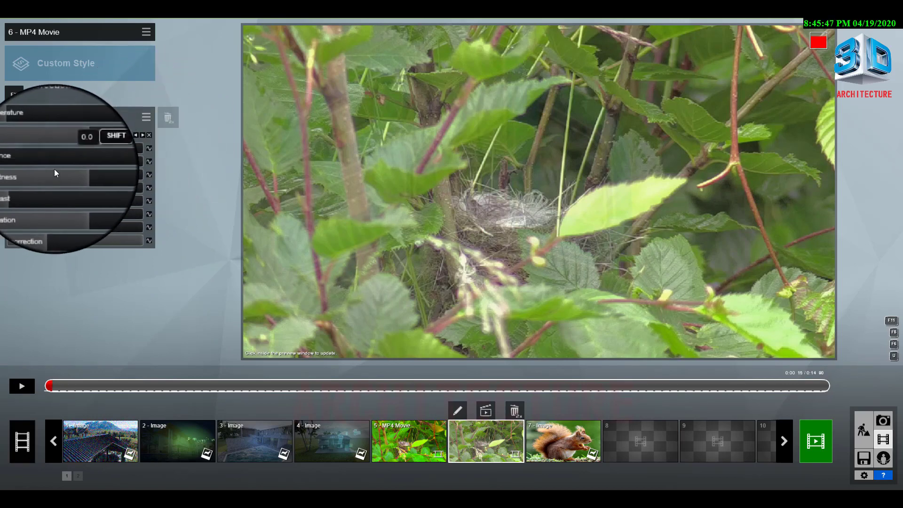
{"action": "left_click", "coordinate": [150, 188]}
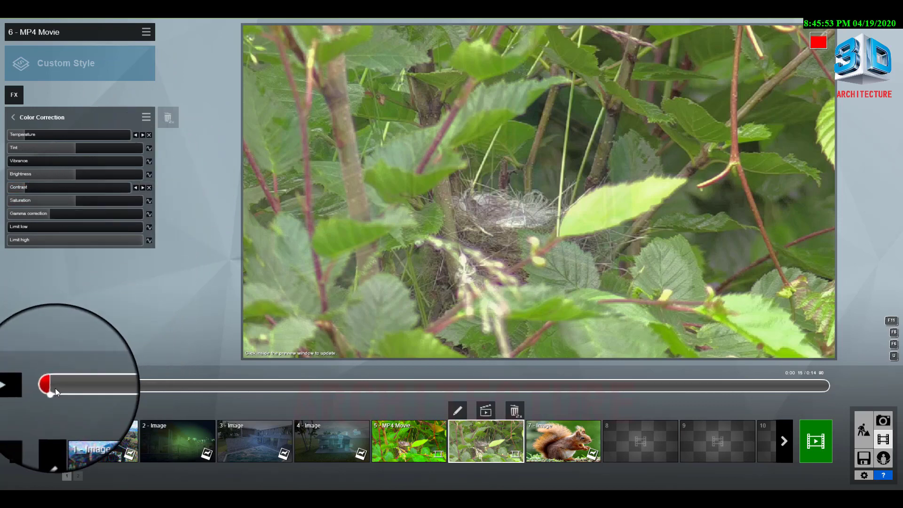
Step: Lower clip 6's brightness slightly and create Contrast and Temperature keyframes at about 13.3 seconds
{"action": "left_click_drag", "start_coordinate": [52, 388], "coordinate": [746, 390]}
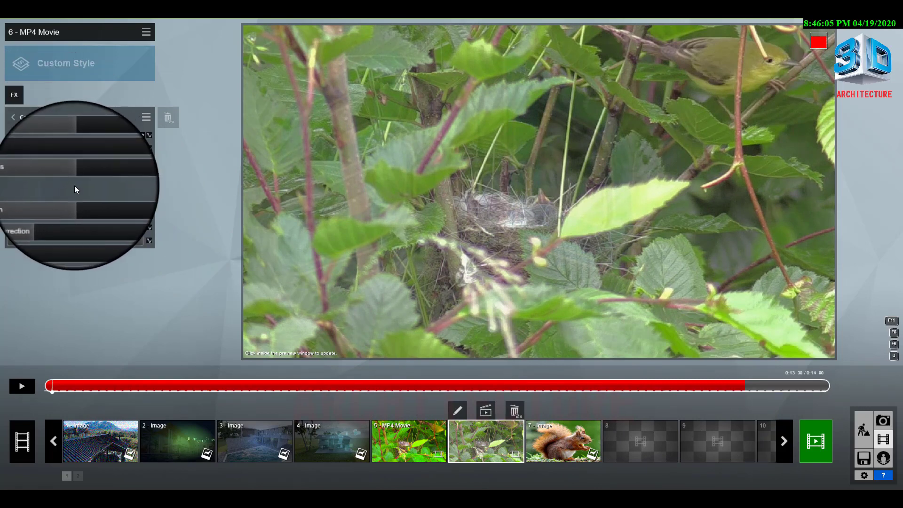
{"action": "mouse_move", "coordinate": [74, 175]}
{"action": "left_mouse_down"}
{"action": "mouse_move", "coordinate": [51, 174]}
{"action": "mouse_move", "coordinate": [67, 174]}
{"action": "left_mouse_up"}
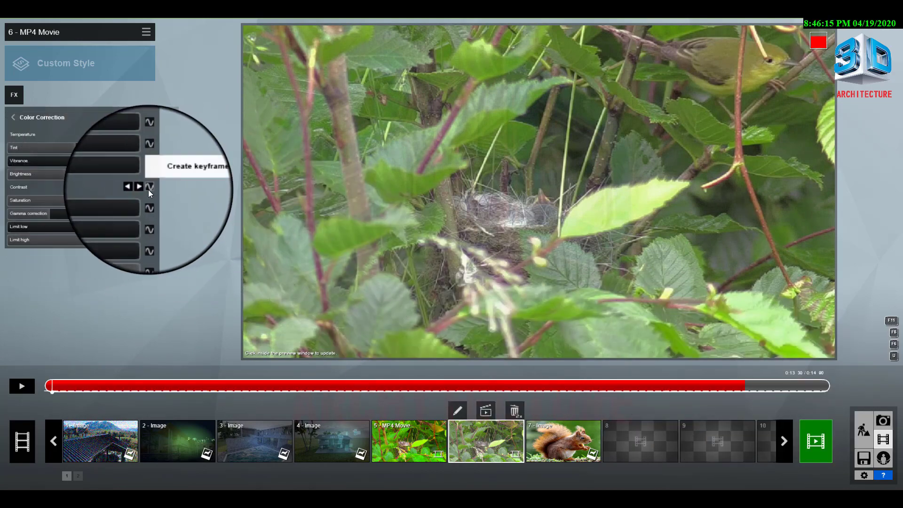
{"action": "left_click", "coordinate": [149, 187]}
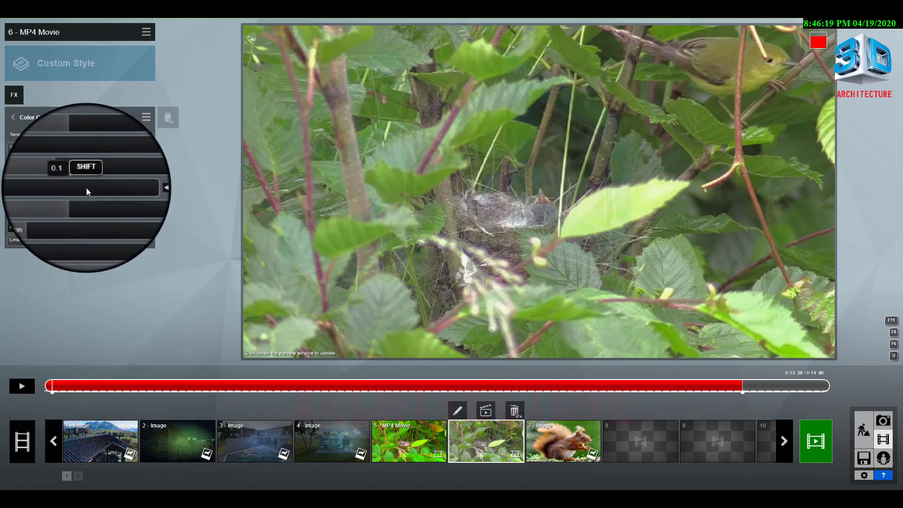
{"action": "left_click", "coordinate": [151, 136]}
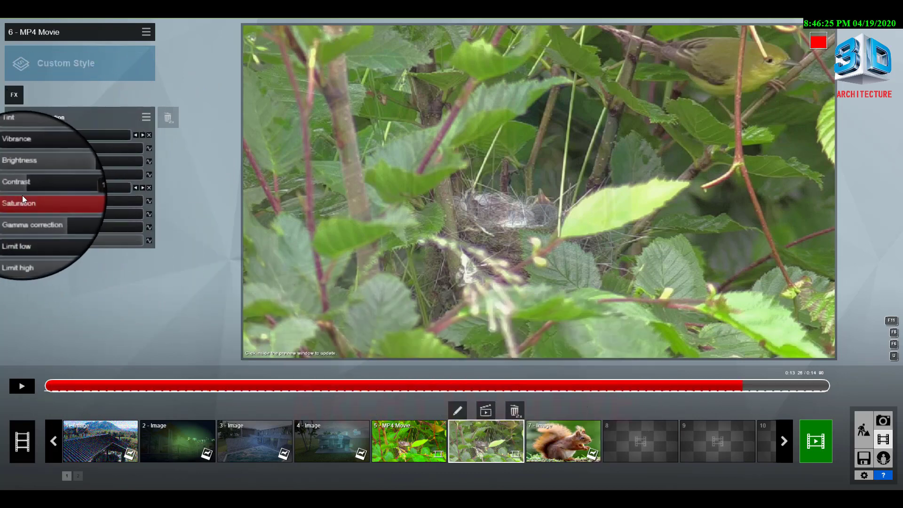
Step: Raise Contrast and Temperature to near maximum at clip 6's end keyframe and play the result
{"action": "left_click_drag", "start_coordinate": [30, 188], "coordinate": [112, 187], "text": "shift"}
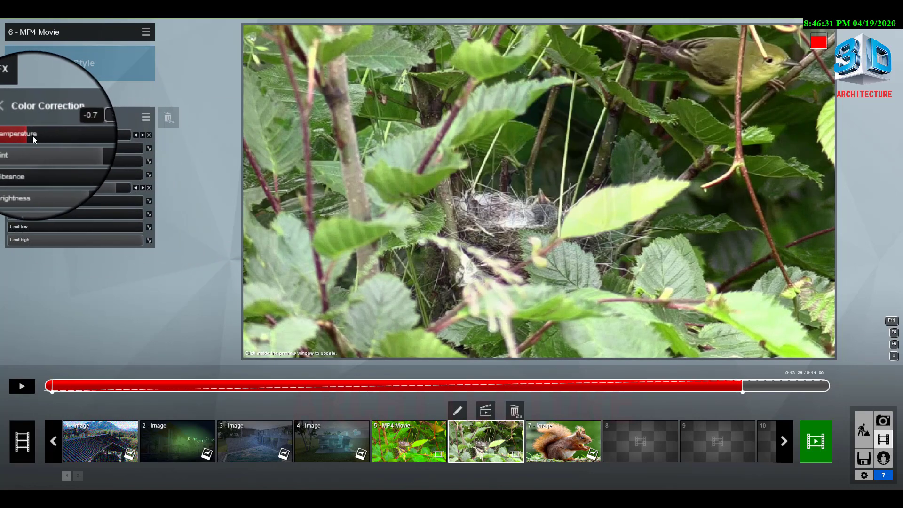
{"action": "left_click_drag", "start_coordinate": [33, 135], "coordinate": [126, 135]}
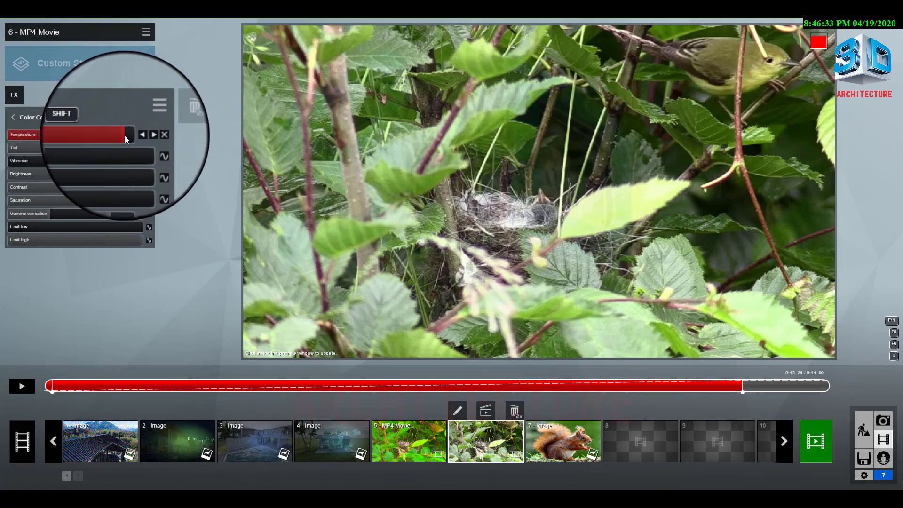
{"action": "left_click", "coordinate": [21, 386]}
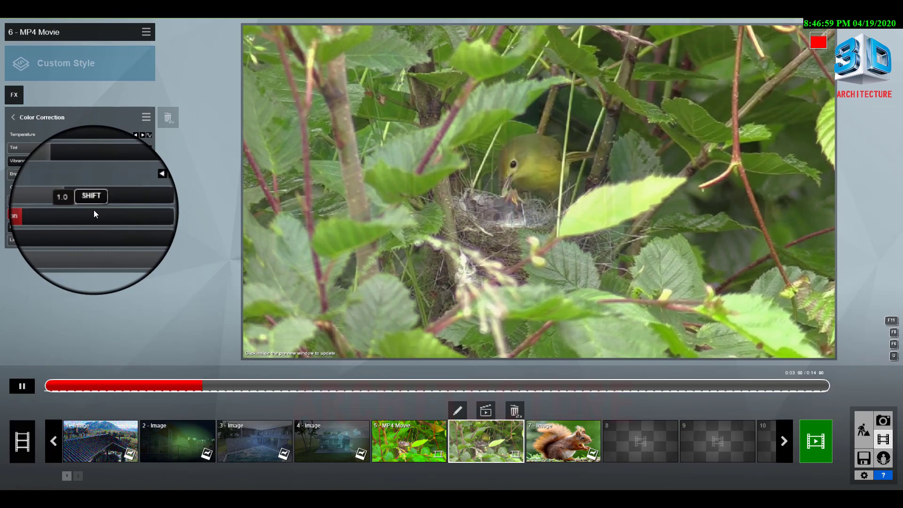
Step: Reduce clip 6's Saturation to about 0.2 and create a Saturation keyframe at about 3.8 seconds
{"action": "left_click", "coordinate": [22, 386]}
{"action": "mouse_move", "coordinate": [257, 389]}
{"action": "left_mouse_down"}
{"action": "mouse_move", "coordinate": [309, 383]}
{"action": "mouse_move", "coordinate": [246, 376]}
{"action": "left_mouse_up"}
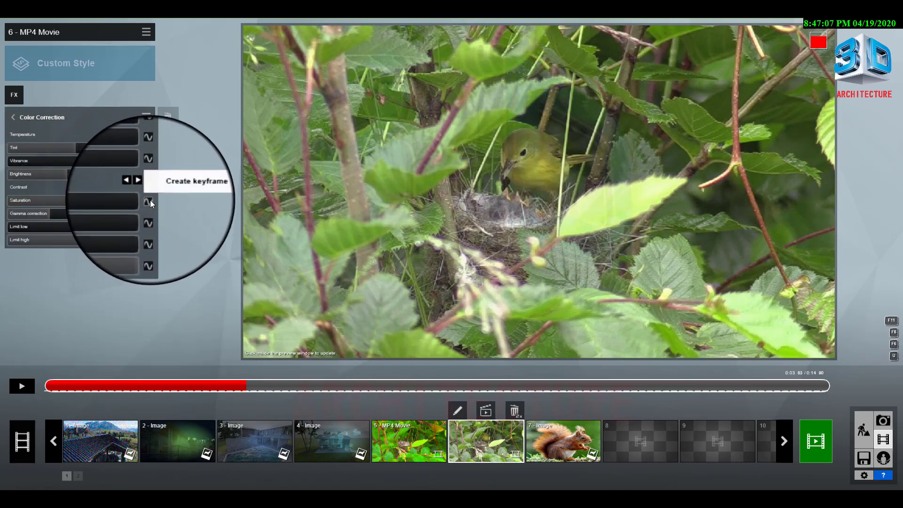
{"action": "left_click_drag", "start_coordinate": [72, 202], "coordinate": [24, 201]}
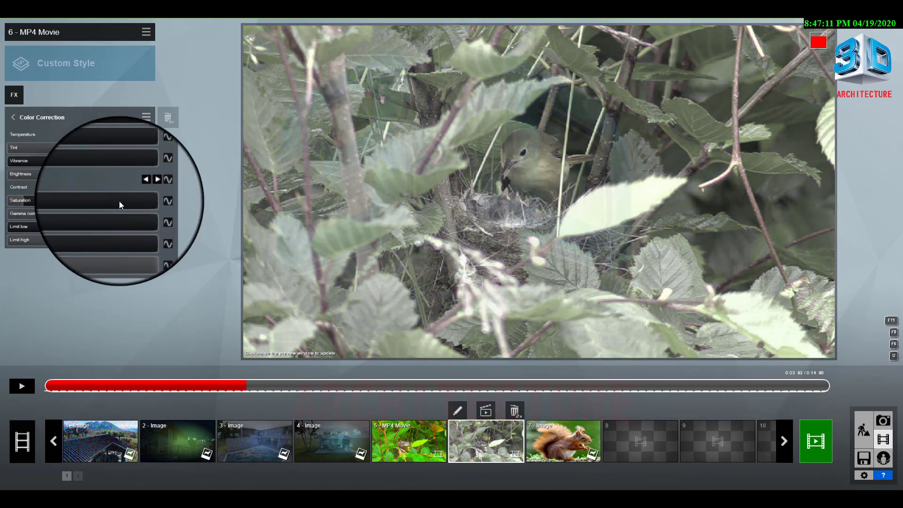
{"action": "left_click", "coordinate": [150, 202]}
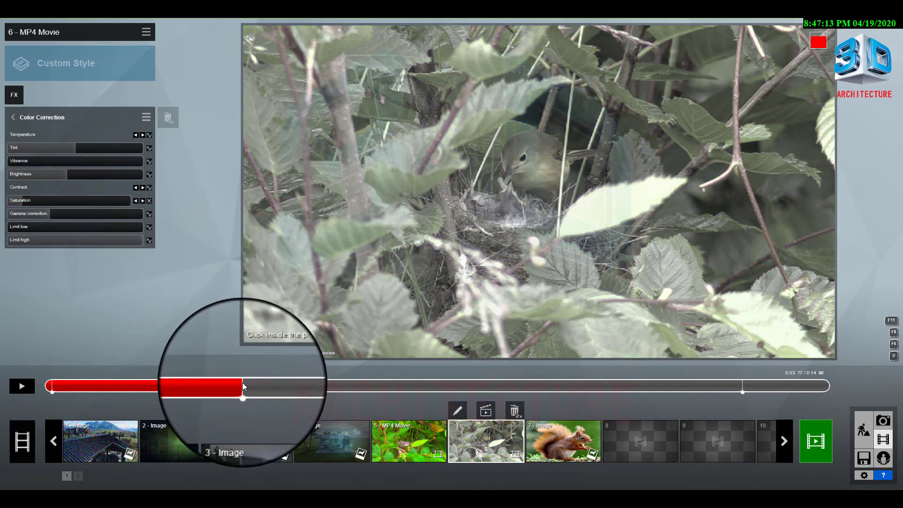
Step: Create a Saturation keyframe near the end of clip 6, raise Saturation to near maximum there, and play the clip
{"action": "left_click_drag", "start_coordinate": [474, 393], "coordinate": [777, 391]}
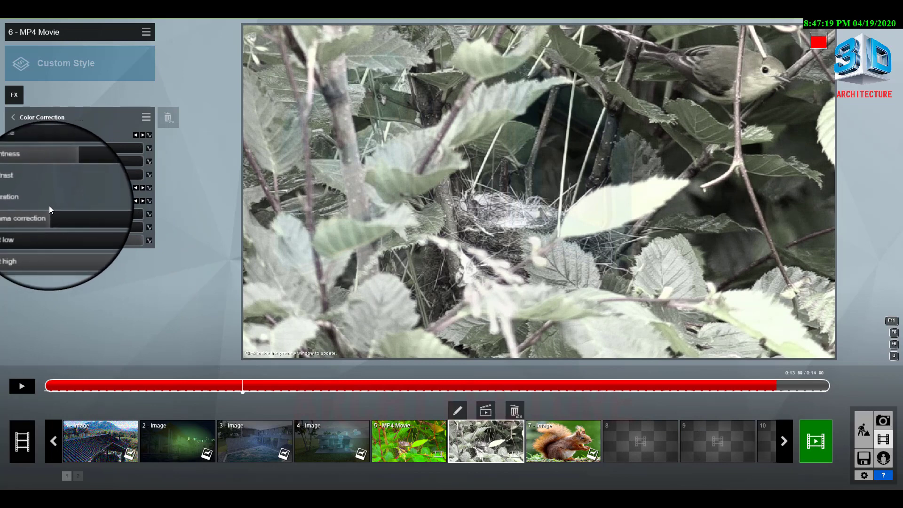
{"action": "left_click", "coordinate": [149, 199]}
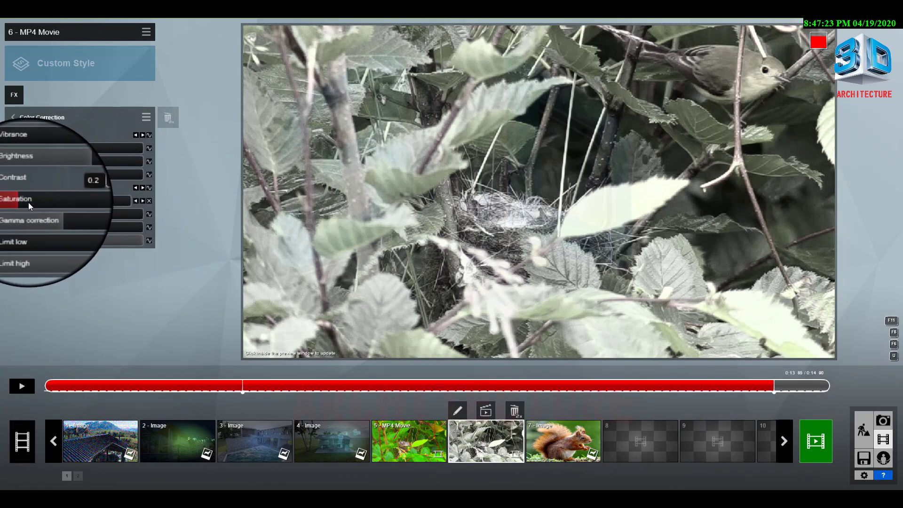
{"action": "left_click_drag", "start_coordinate": [25, 202], "coordinate": [128, 205]}
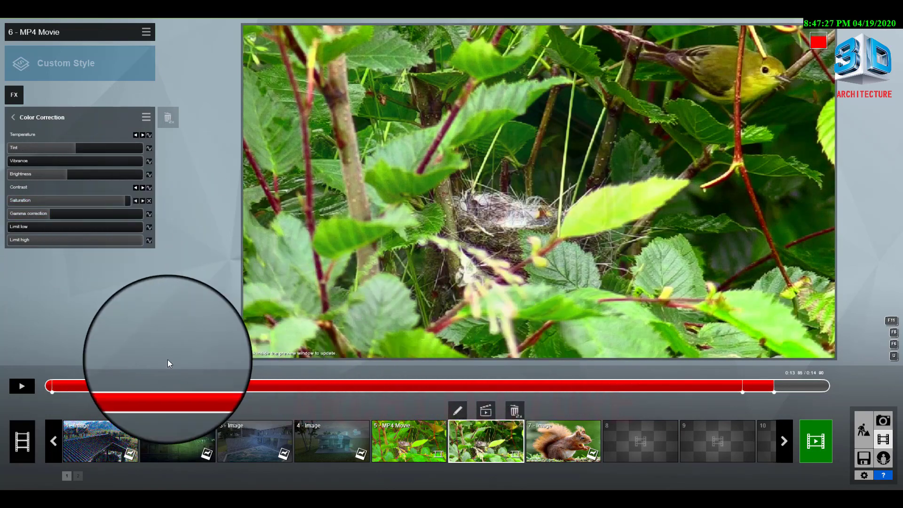
{"action": "left_click", "coordinate": [20, 385]}
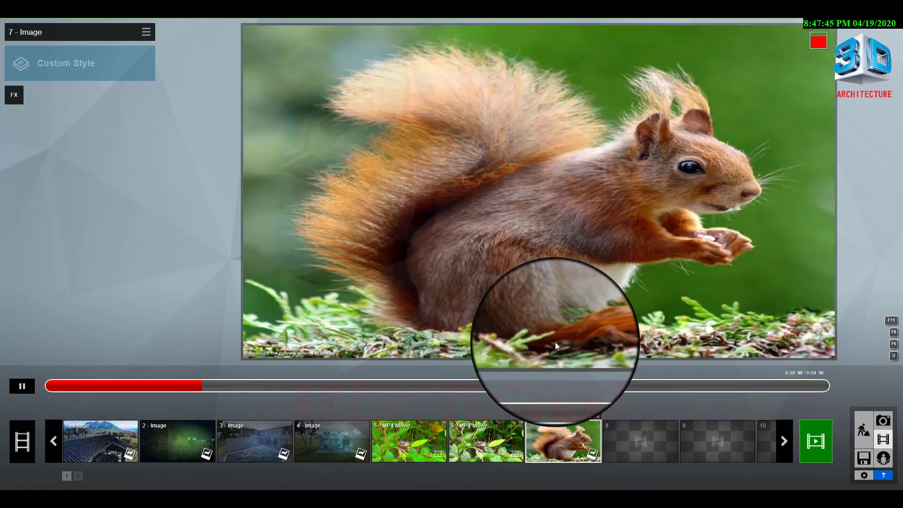
Step: Add the Titles effect to squirrel image clip 7 with the playhead near the start of the clip
{"action": "left_click", "coordinate": [19, 387]}
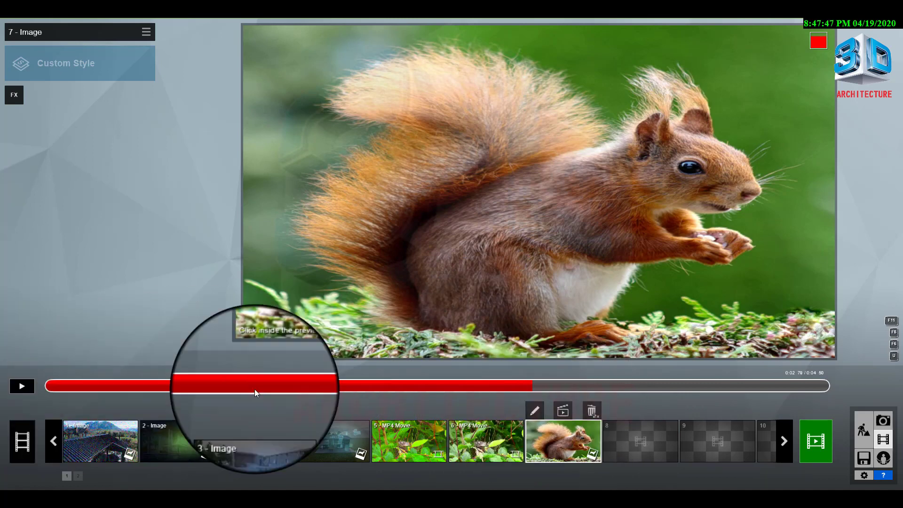
{"action": "left_click_drag", "start_coordinate": [528, 385], "coordinate": [68, 386]}
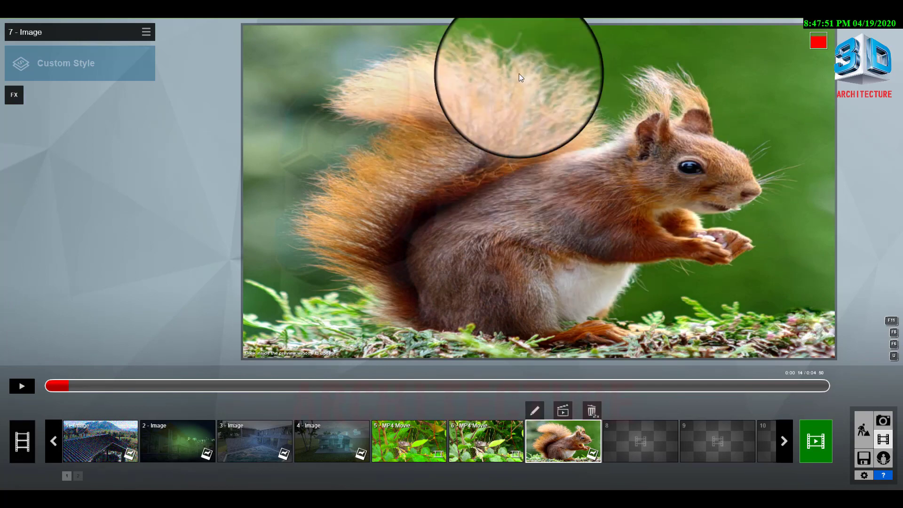
{"action": "left_click", "coordinate": [14, 96]}
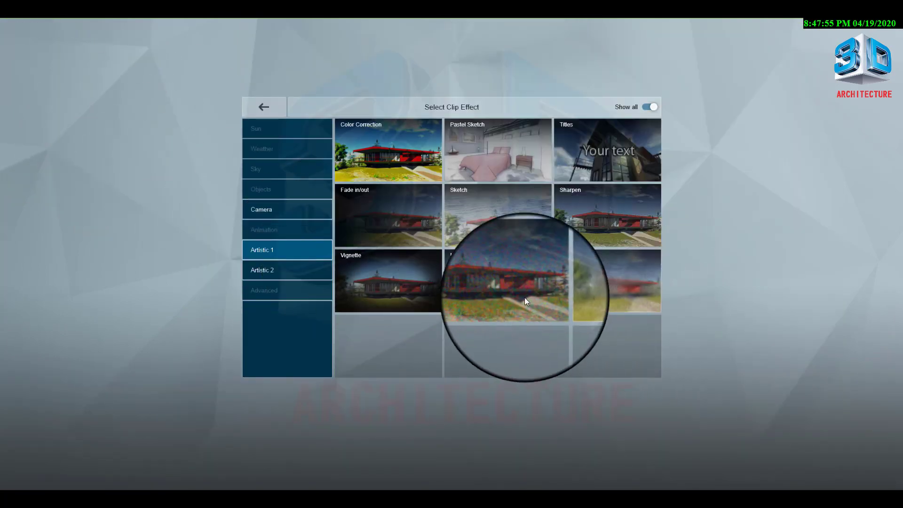
{"action": "left_click", "coordinate": [608, 153]}
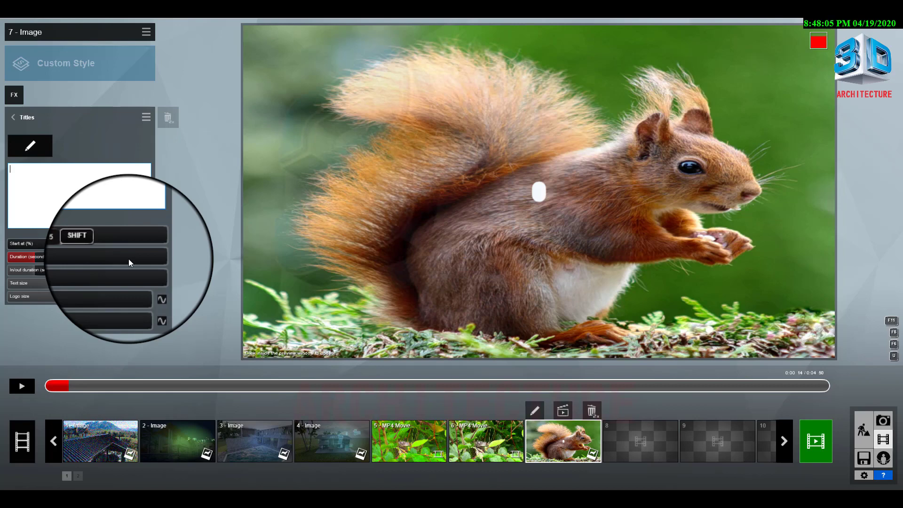
Step: Enter 3D ARCHITECTURE as the title text for clip 7
{"action": "type", "text": "3D"}
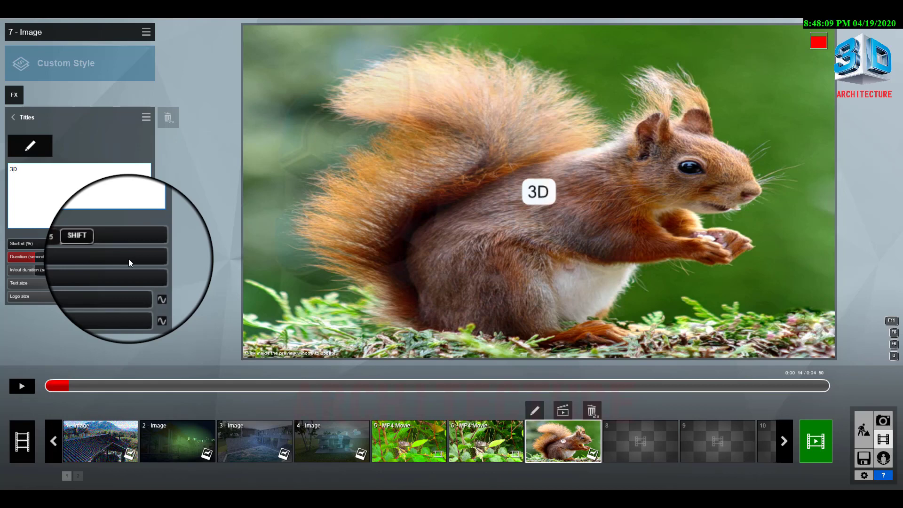
{"action": "type", "text": " ARCHI"}
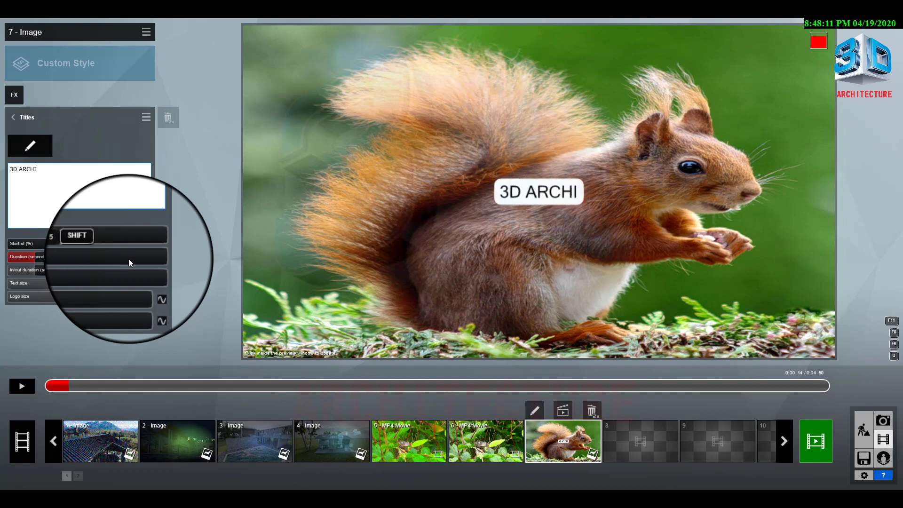
{"action": "type", "text": "TECT"}
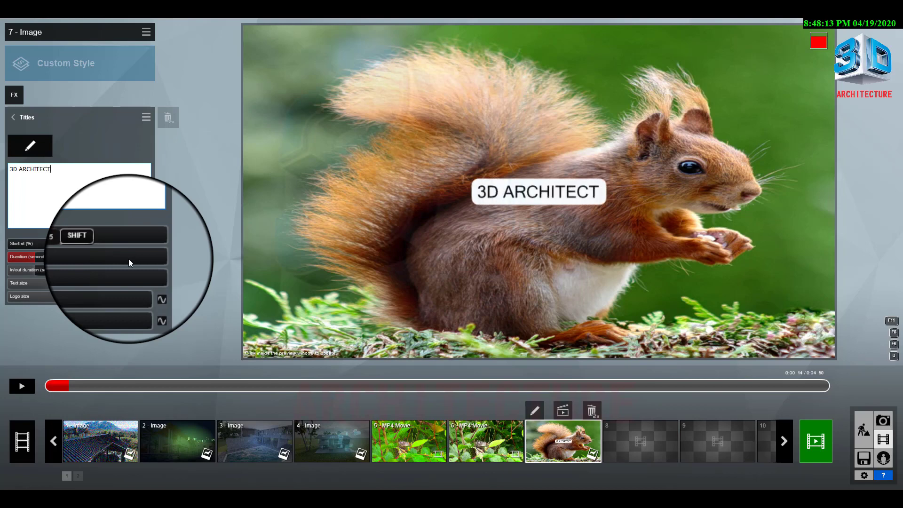
{"action": "type", "text": "UR"}
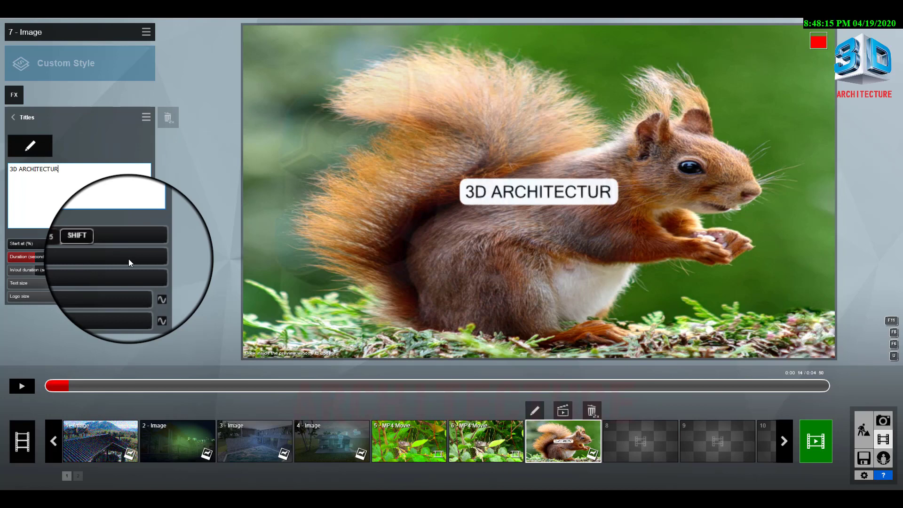
{"action": "type", "text": "E"}
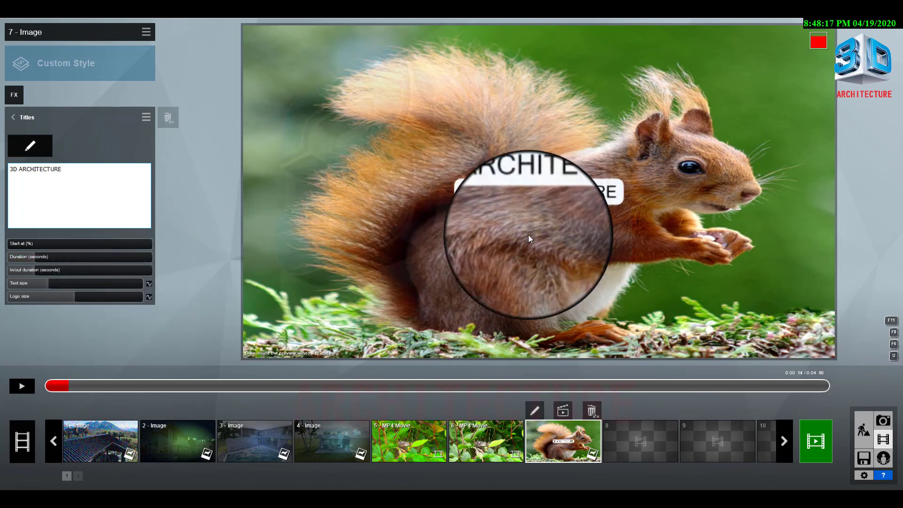
Step: Apply the Circle Reveal style to clip 7's title and accept the title settings
{"action": "left_click", "coordinate": [32, 144]}
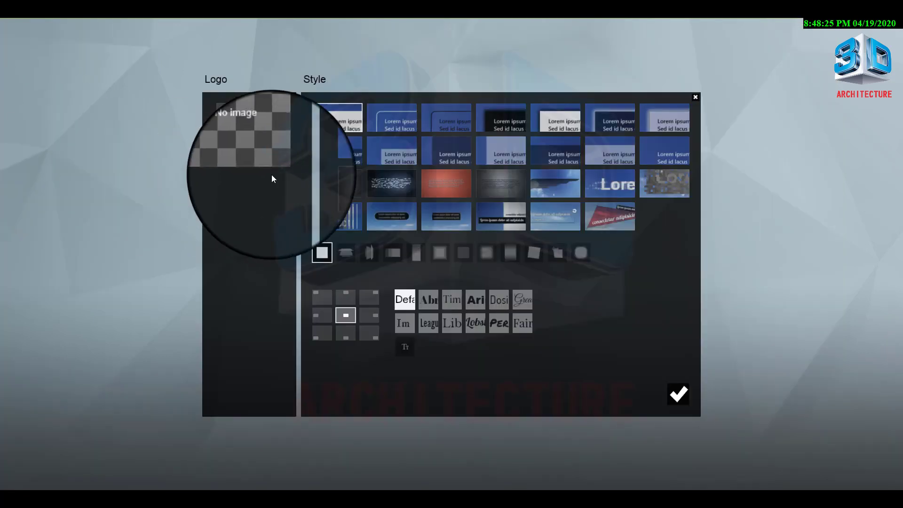
{"action": "mouse_move", "coordinate": [249, 122]}
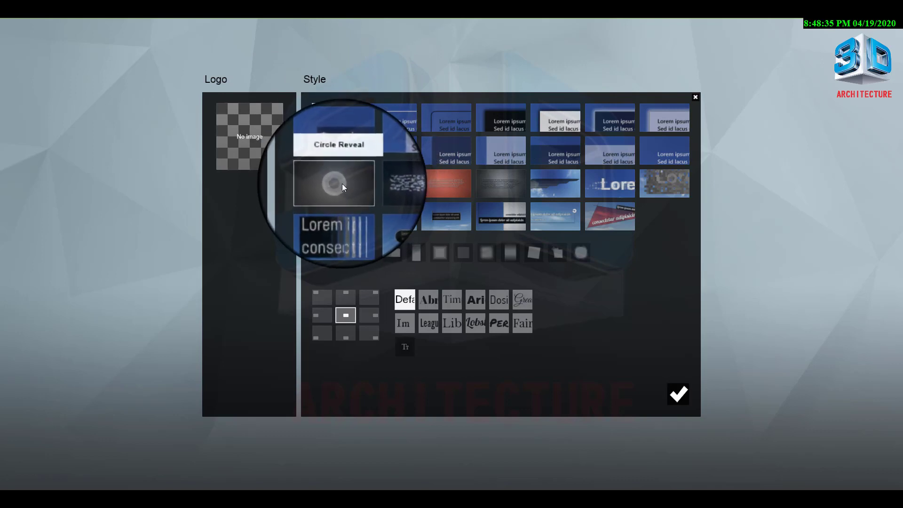
{"action": "left_click", "coordinate": [343, 183]}
{"action": "mouse_move", "coordinate": [579, 331]}
{"action": "left_mouse_down"}
{"action": "mouse_move", "coordinate": [574, 323]}
{"action": "mouse_move", "coordinate": [643, 305]}
{"action": "mouse_move", "coordinate": [599, 300]}
{"action": "left_mouse_up"}
{"action": "left_click", "coordinate": [674, 396]}
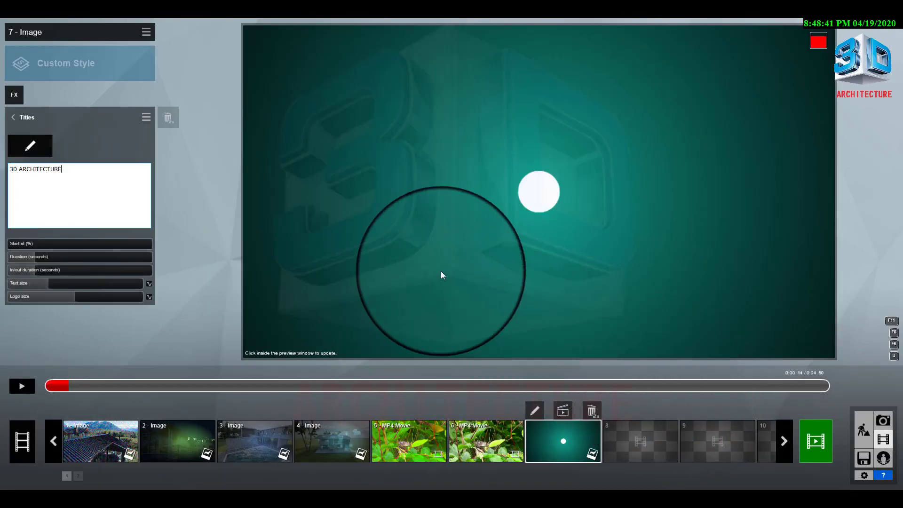
Step: Play clip 7, shorten its title's duration, and set the in/out duration to 1.0 seconds
{"action": "left_click", "coordinate": [23, 387]}
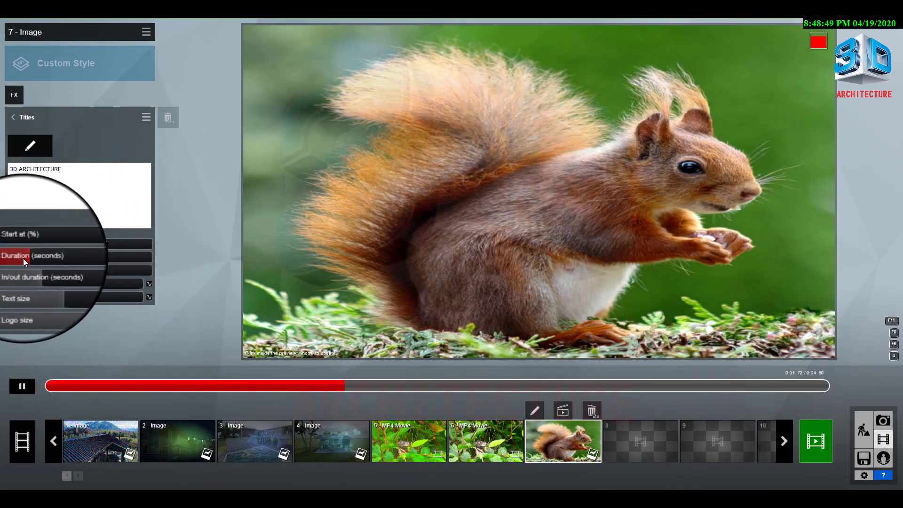
{"action": "left_click_drag", "start_coordinate": [33, 270], "coordinate": [44, 270]}
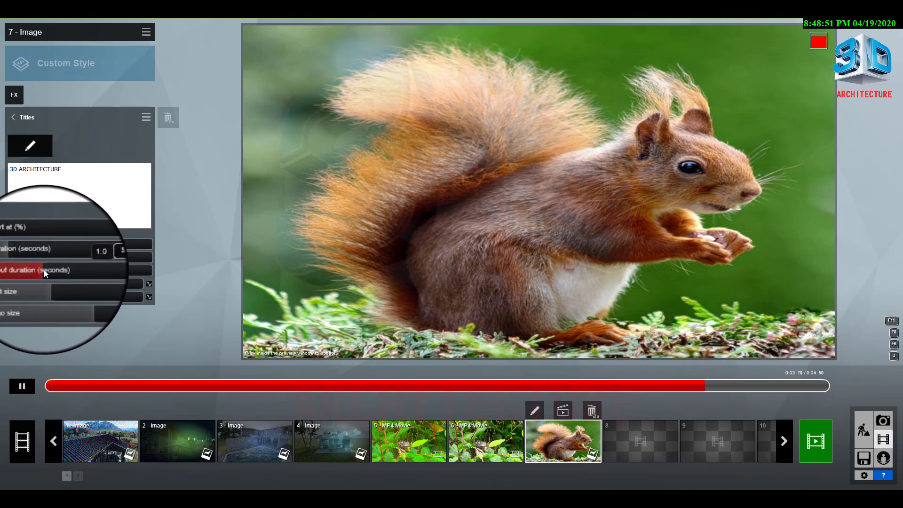
{"action": "key", "text": "shift"}
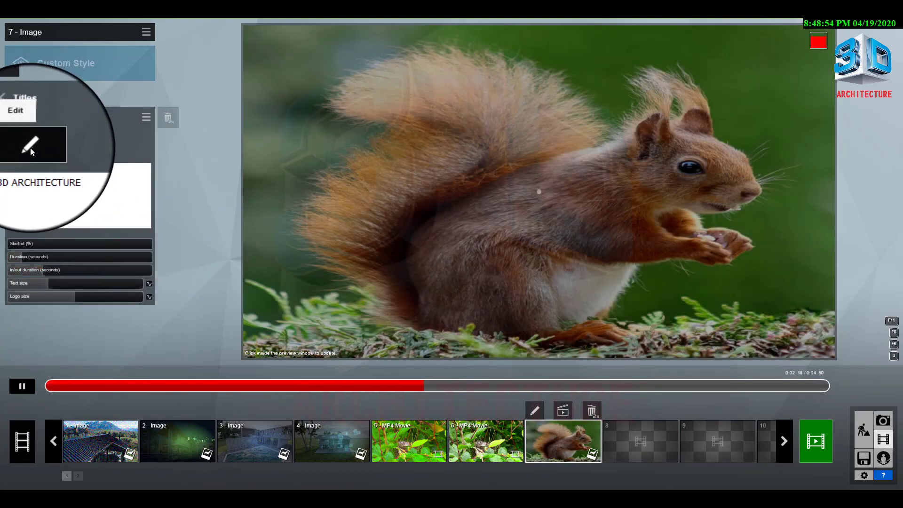
Step: Apply the scattered-fragments style beside Circle Reveal to clip 7's title and position the title at the top center
{"action": "left_click", "coordinate": [30, 147]}
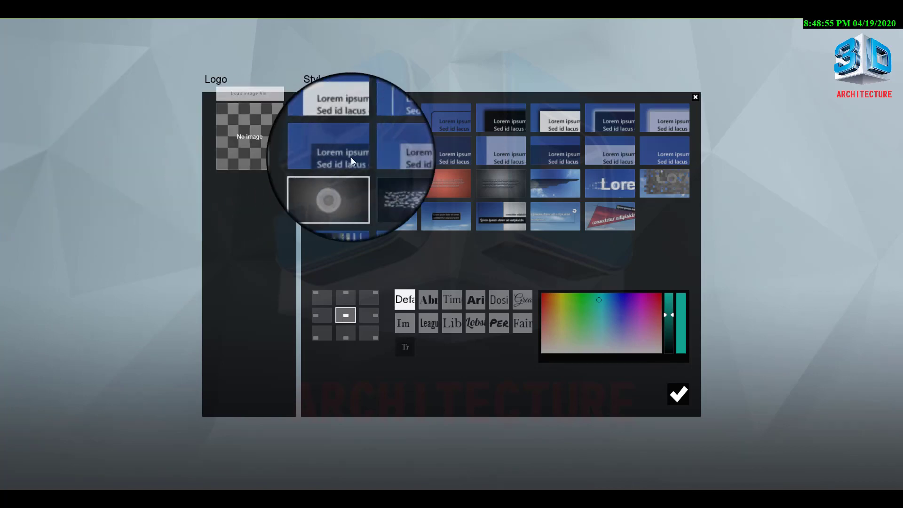
{"action": "left_click", "coordinate": [678, 394]}
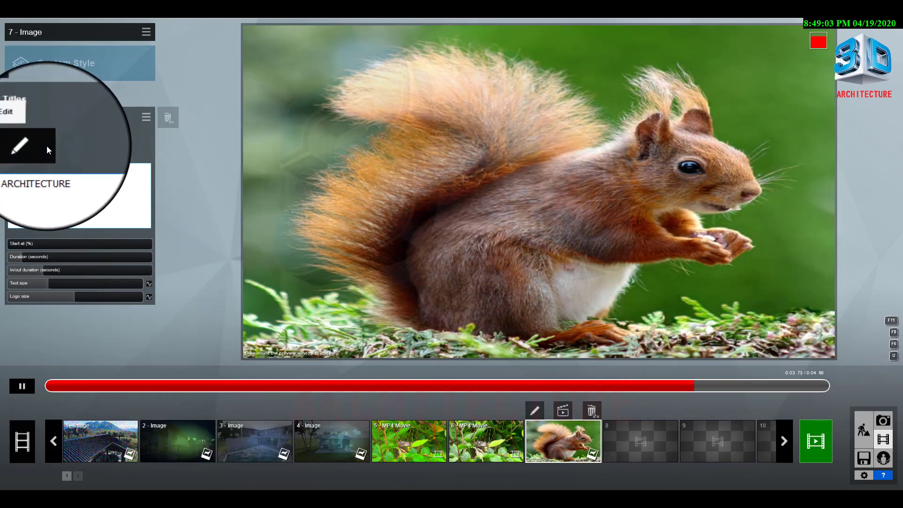
{"action": "left_click", "coordinate": [30, 145]}
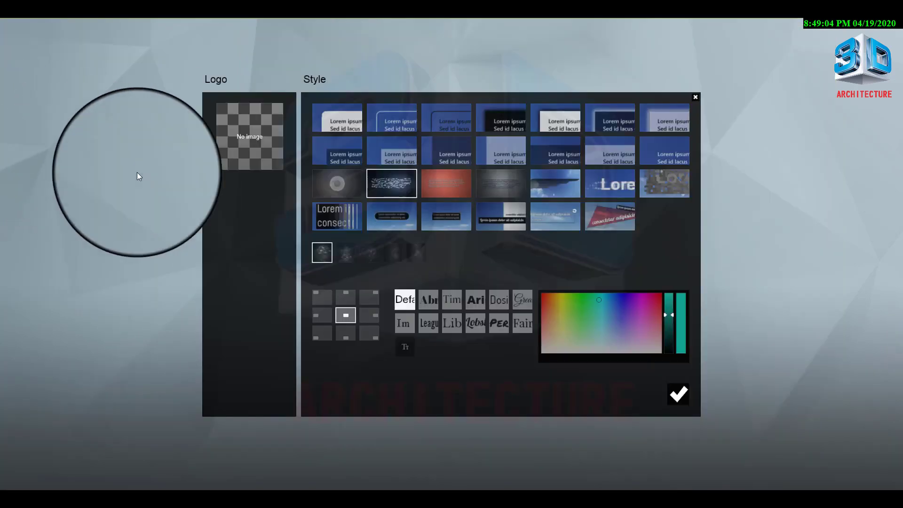
{"action": "left_click", "coordinate": [346, 299]}
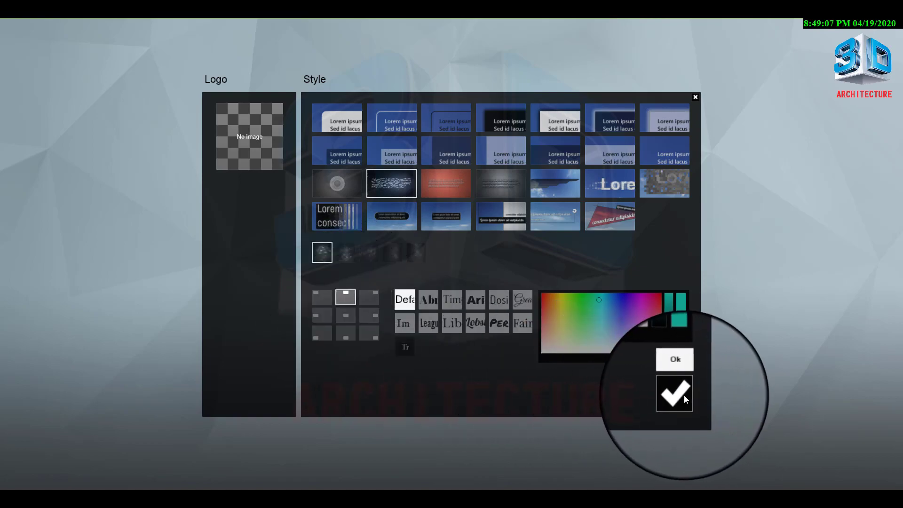
{"action": "left_click", "coordinate": [682, 394]}
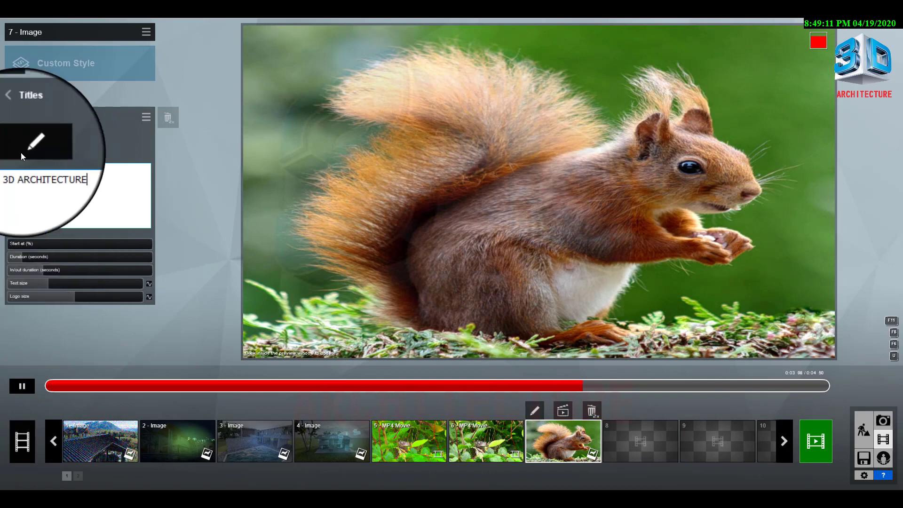
Step: Change clip 7's title font to the "Abr" typeface and accept the title settings
{"action": "left_click", "coordinate": [30, 147]}
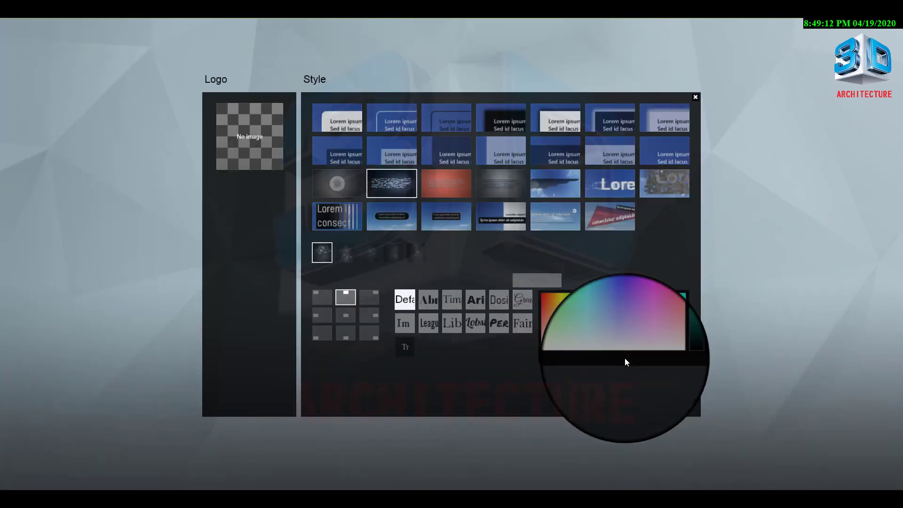
{"action": "left_click", "coordinate": [447, 325]}
{"action": "left_click", "coordinate": [436, 299]}
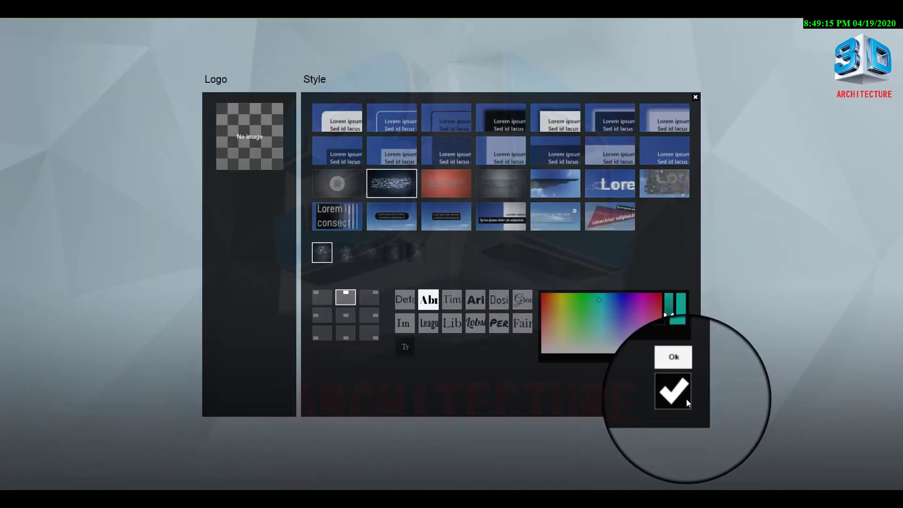
{"action": "left_click", "coordinate": [684, 398]}
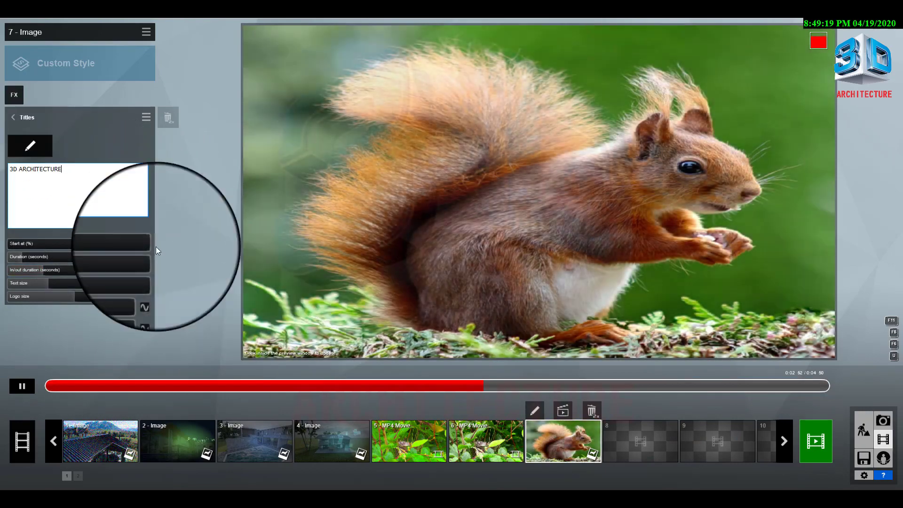
Step: Load the koala image 2-kuala-bears-on-brown-wood-tree-branch-146083 from the 3d model folder as clip 7's title logo and accept
{"action": "left_click", "coordinate": [30, 146]}
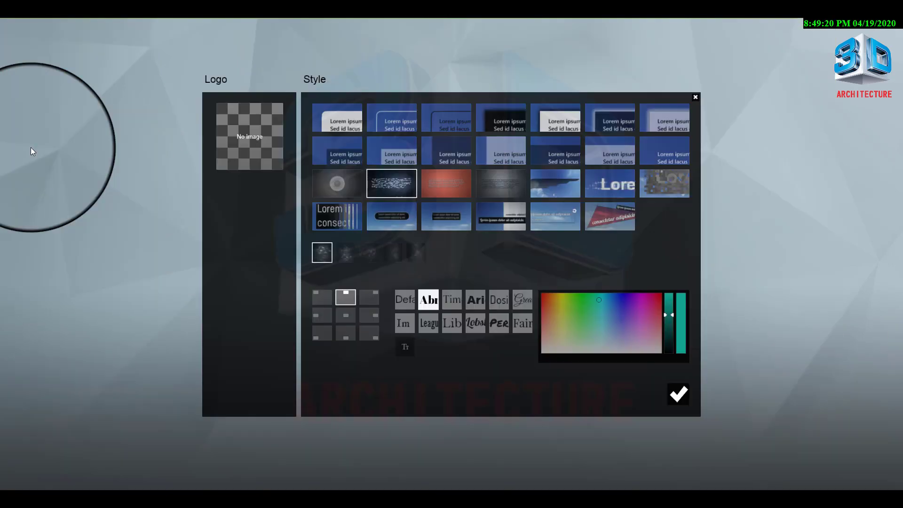
{"action": "left_click", "coordinate": [251, 137]}
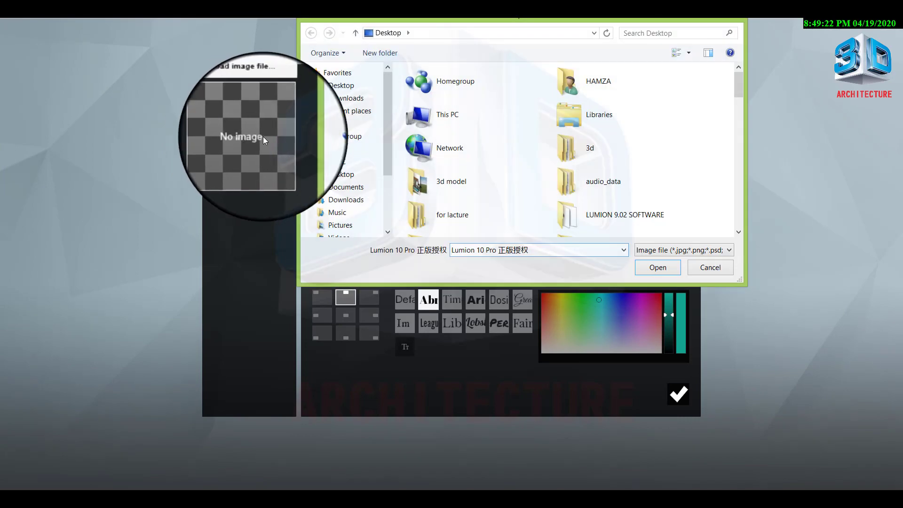
{"action": "double_click", "coordinate": [444, 188]}
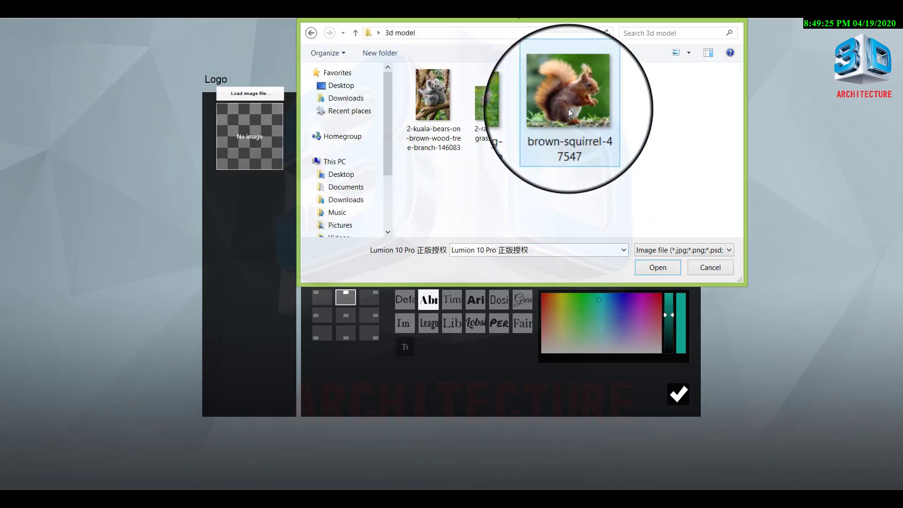
{"action": "left_click", "coordinate": [433, 108]}
{"action": "left_click", "coordinate": [659, 275]}
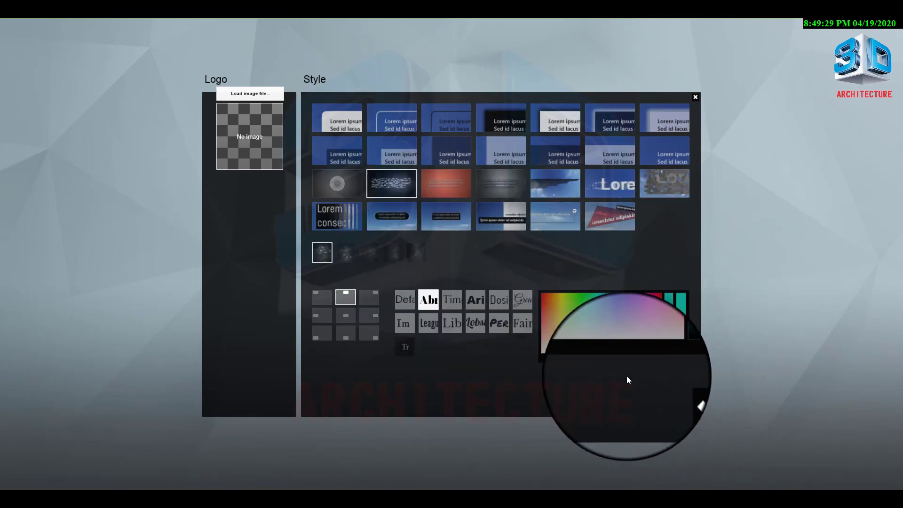
{"action": "left_click", "coordinate": [679, 395]}
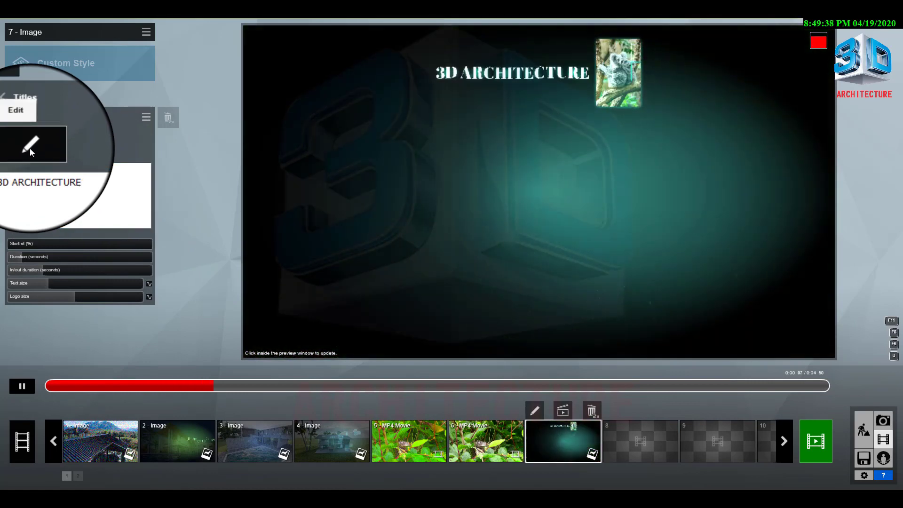
Step: Set clip 7's title position to Middle center, apply the Cybernetic style, and accept the settings
{"action": "left_click", "coordinate": [30, 146]}
{"action": "left_click", "coordinate": [346, 315]}
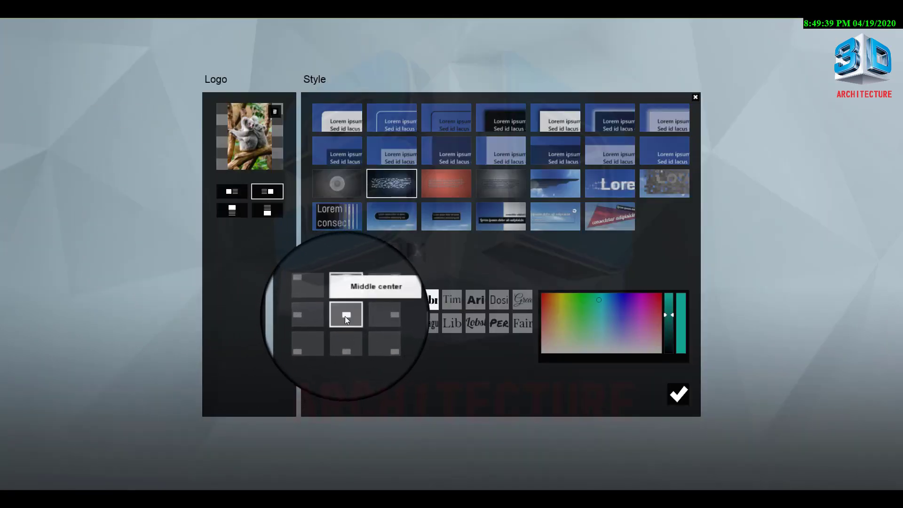
{"action": "left_click", "coordinate": [597, 185]}
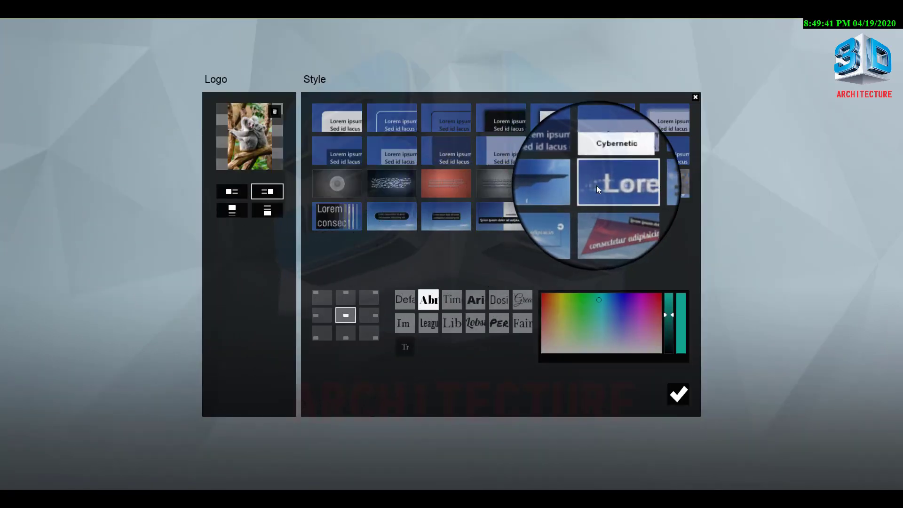
{"action": "left_click", "coordinate": [680, 401]}
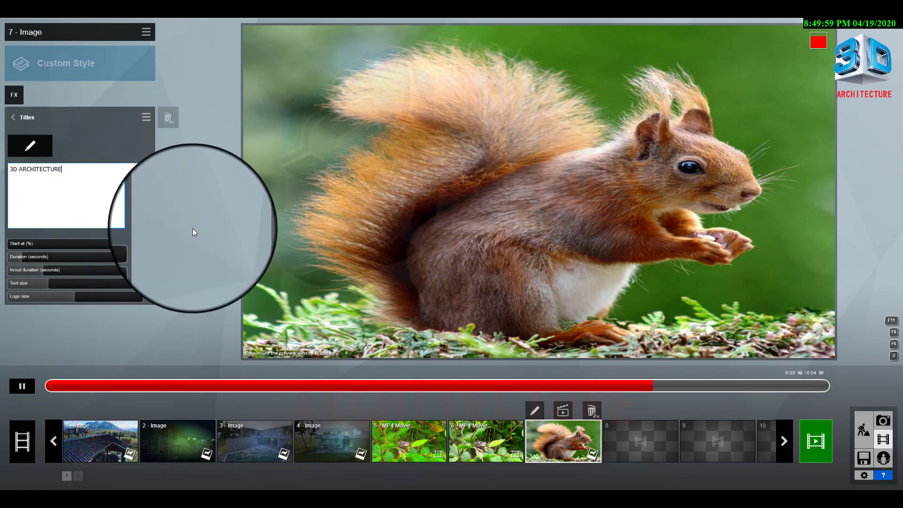
Step: Preview clips 5, 4 and 3 and play back the entire movie to check the combined effects
{"action": "left_click", "coordinate": [498, 445]}
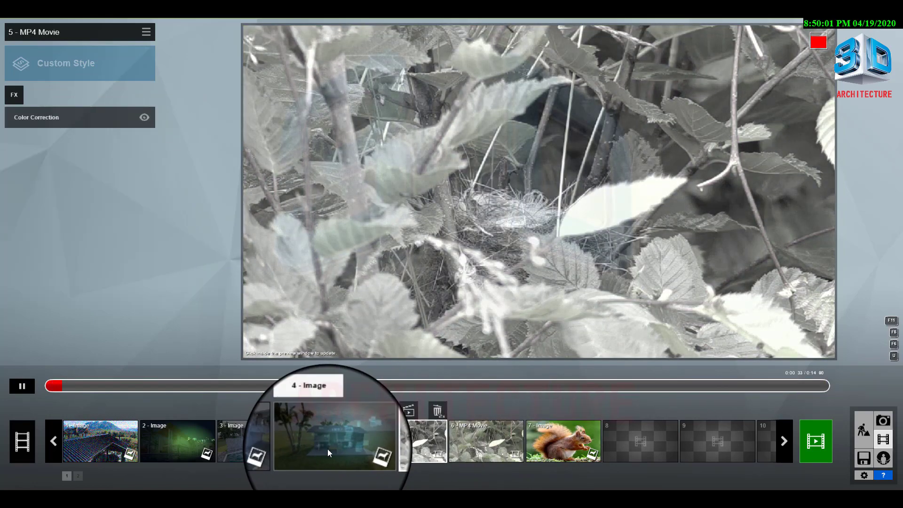
{"action": "left_click", "coordinate": [324, 449]}
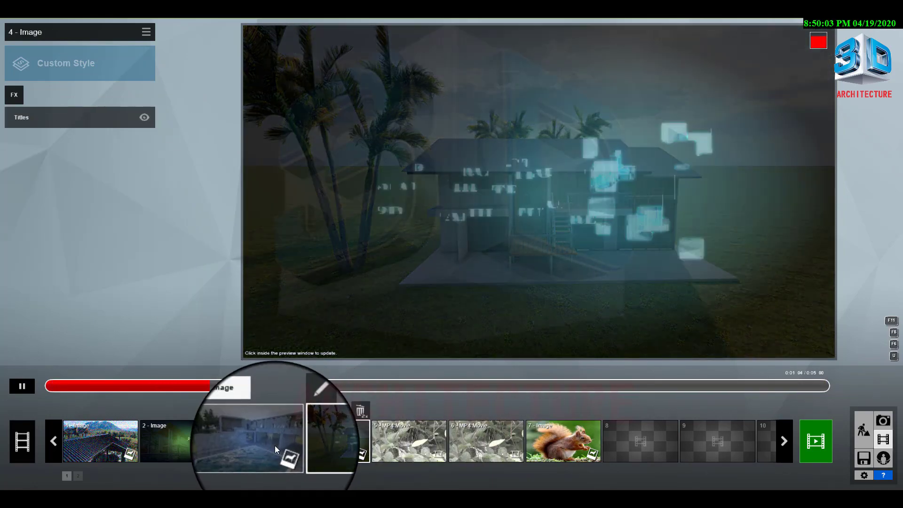
{"action": "left_click", "coordinate": [275, 445]}
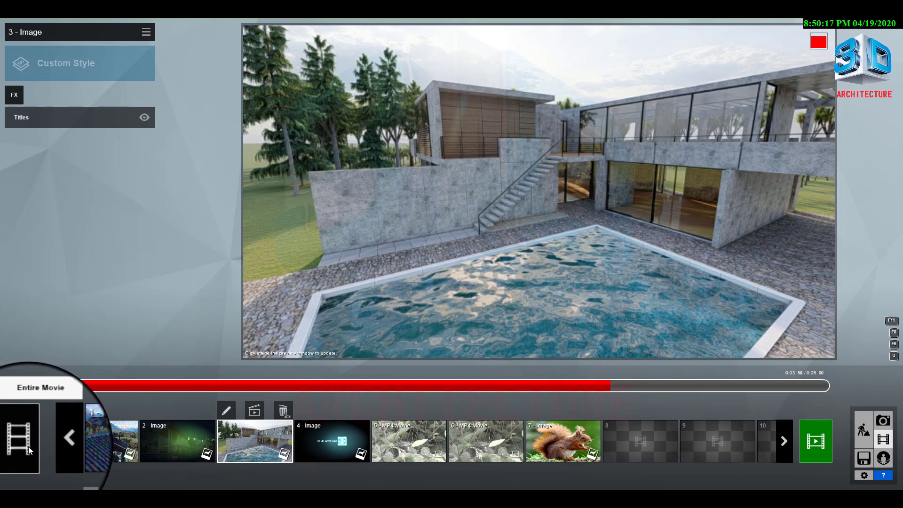
{"action": "left_click", "coordinate": [21, 445]}
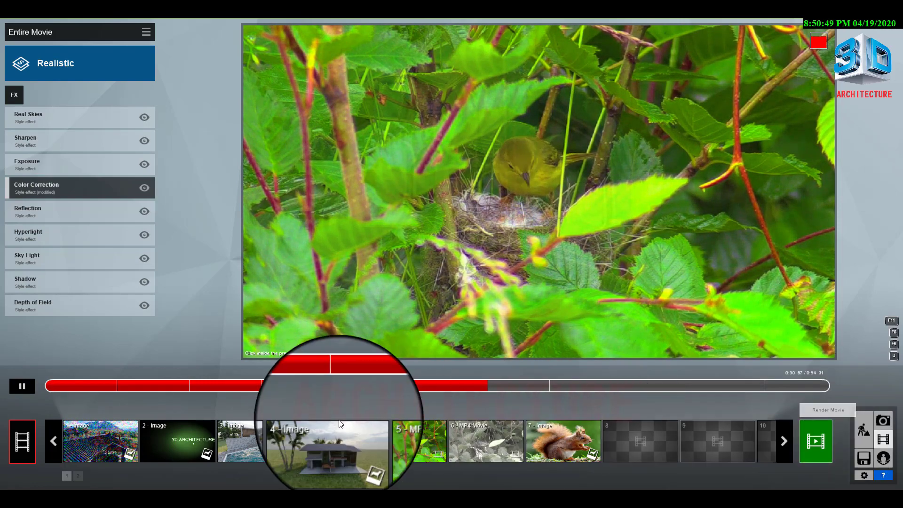
Step: Go through the individual clips from clip 1 to clip 6 to review each one's effect
{"action": "left_click", "coordinate": [118, 456]}
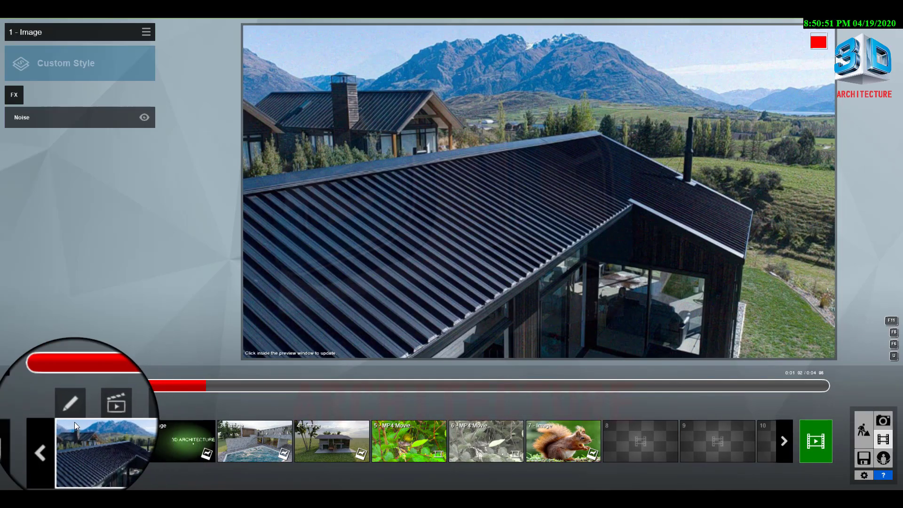
{"action": "left_click", "coordinate": [172, 435]}
{"action": "left_click", "coordinate": [260, 442]}
{"action": "left_click", "coordinate": [324, 444]}
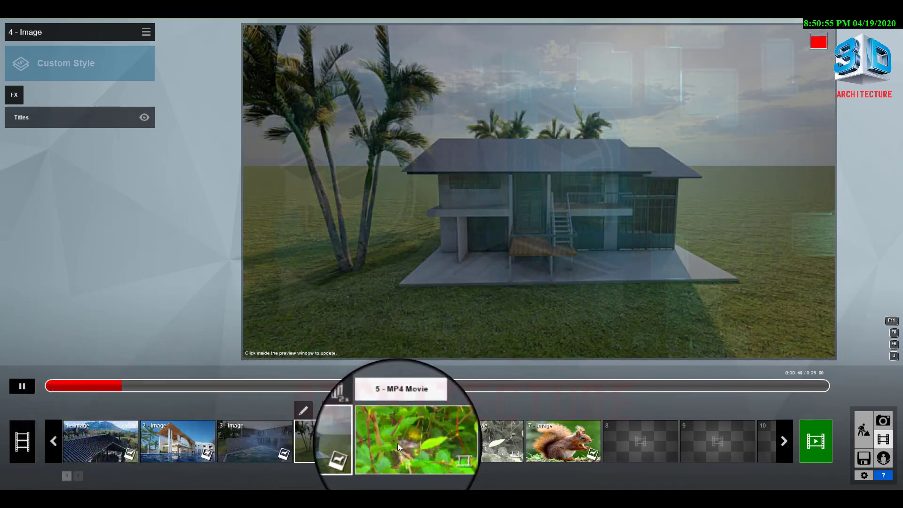
{"action": "left_click", "coordinate": [464, 446]}
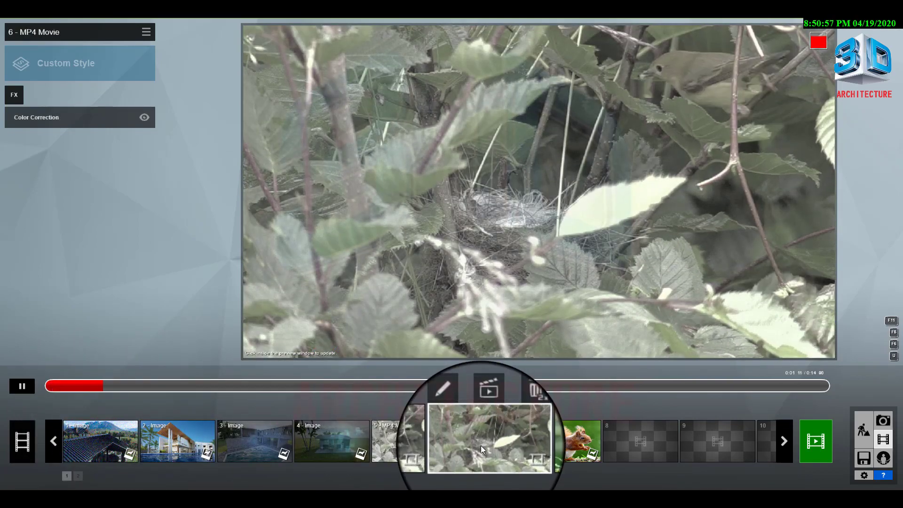